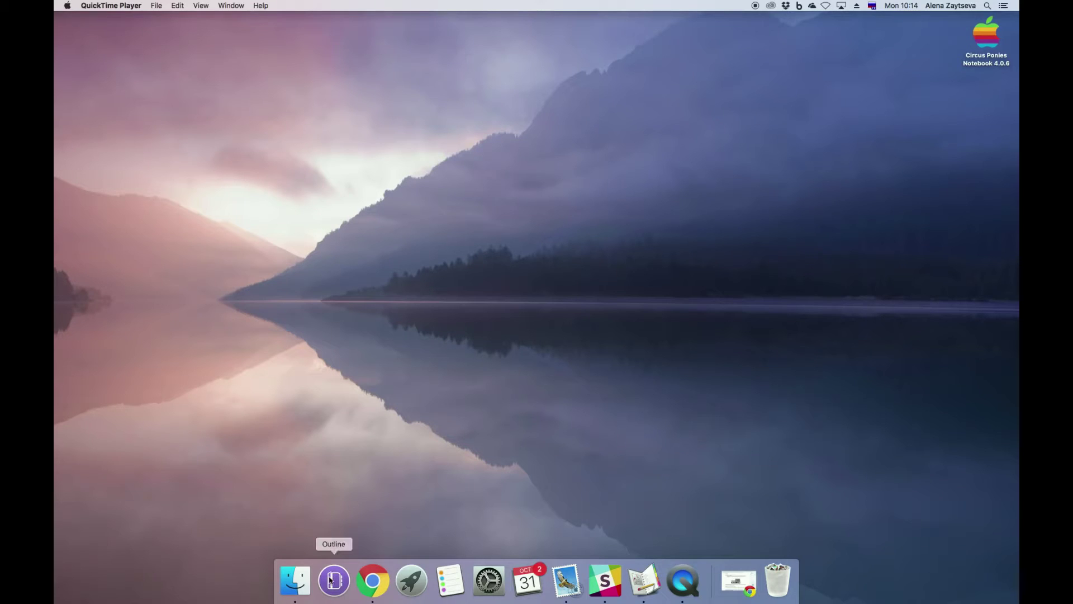
Step: Launch Outline from the Dock, opening on the What's that page in Quick Notes
{"action": "left_click", "coordinate": [330, 579]}
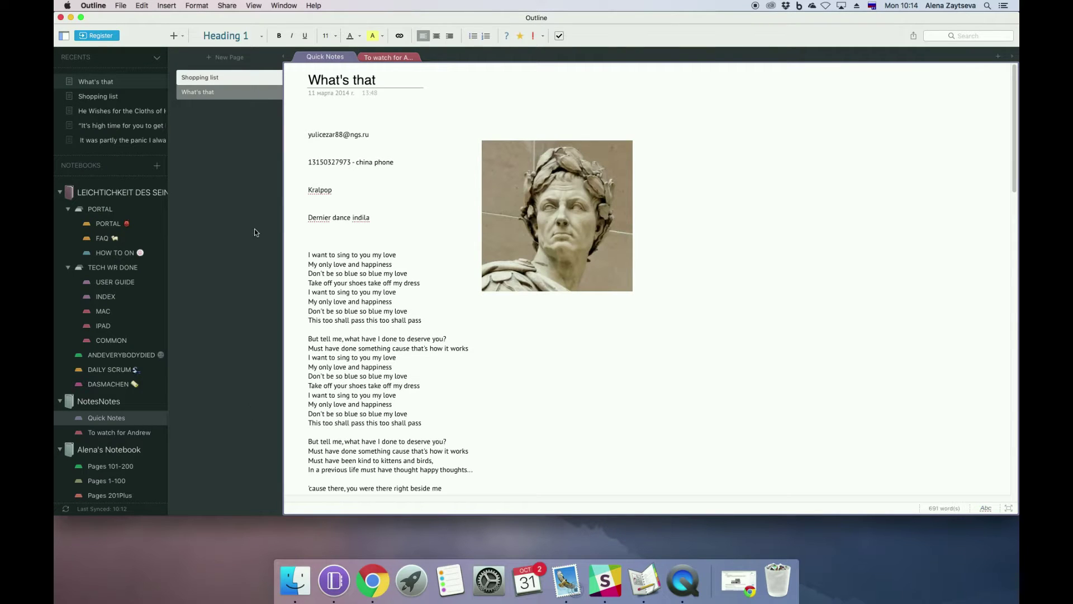
Step: Hide Recents and collapse Onboarding, WORKWORKDANCE and LEICHTICHKEIT, keeping NotesNotes expanded and selected
{"action": "left_click", "coordinate": [158, 58]}
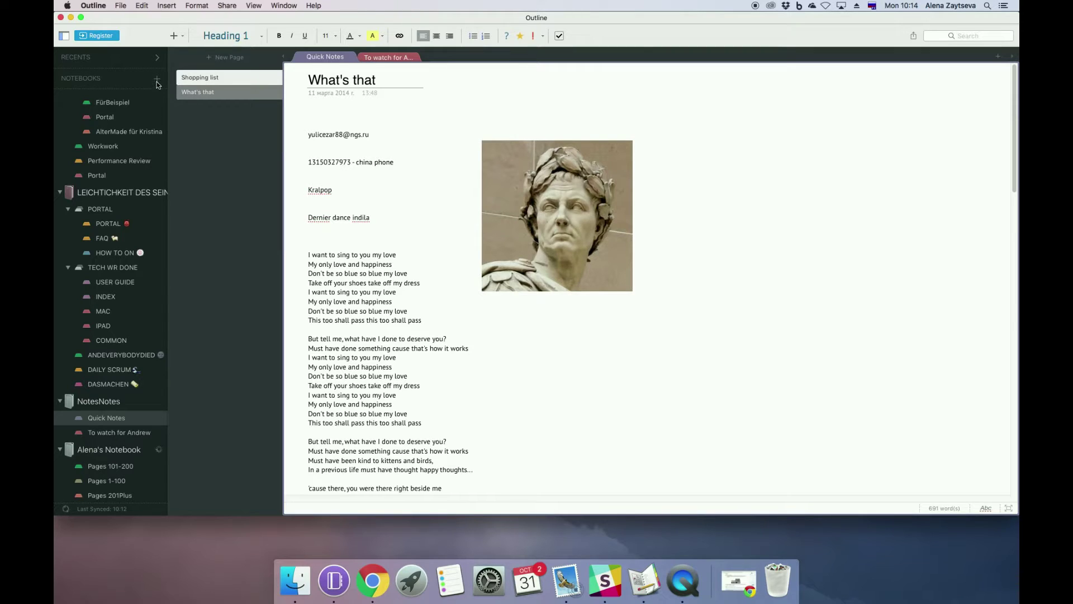
{"action": "scroll", "coordinate": [111, 223], "scroll_direction": "up", "scroll_amount": 5}
{"action": "left_click", "coordinate": [72, 106]}
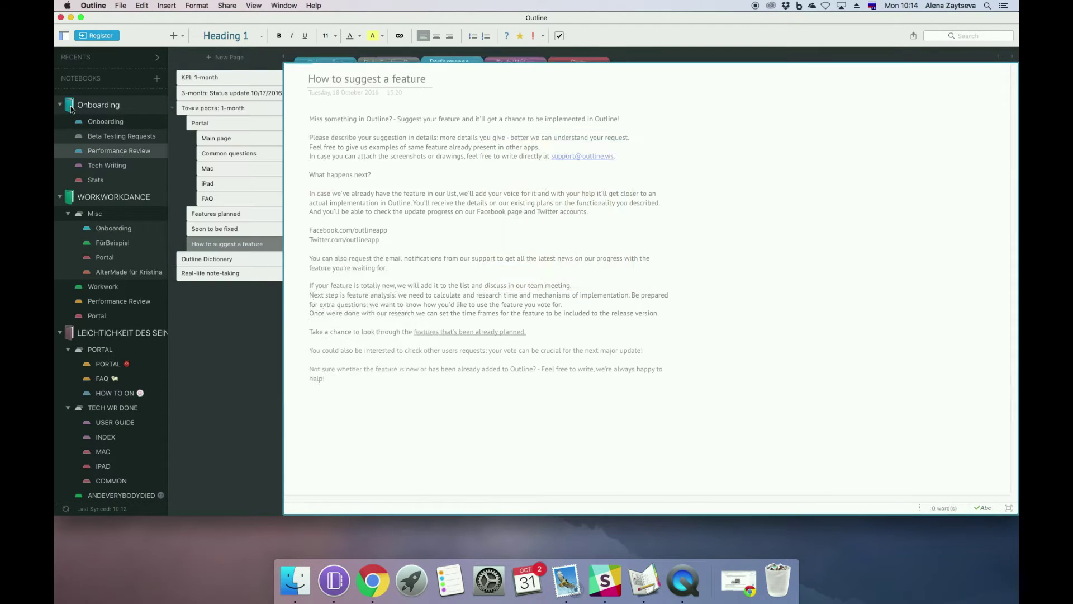
{"action": "left_click", "coordinate": [60, 105]}
{"action": "left_click", "coordinate": [60, 124]}
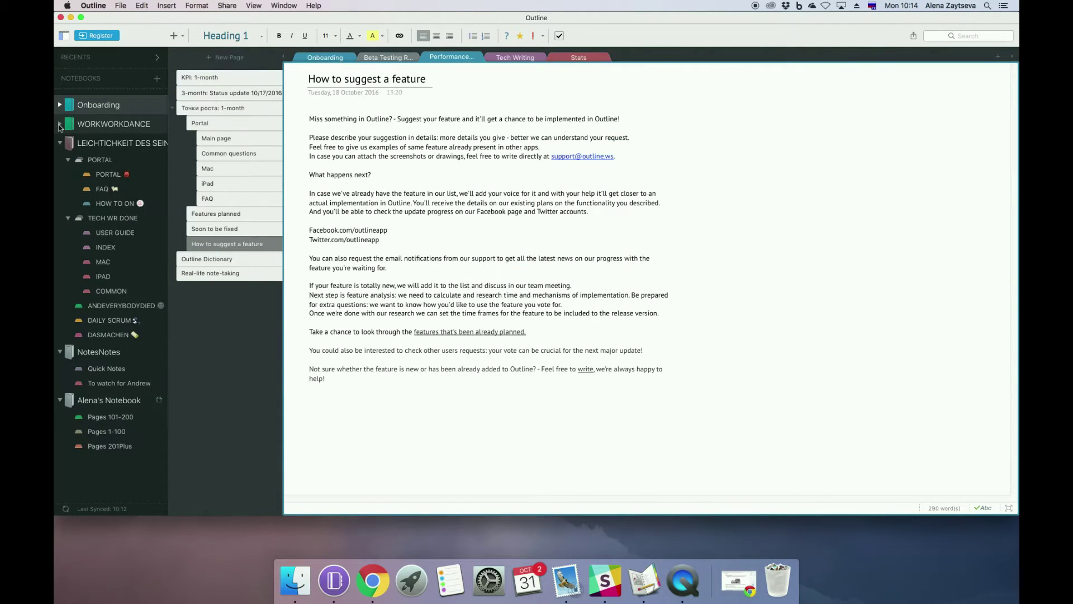
{"action": "left_click", "coordinate": [60, 143]}
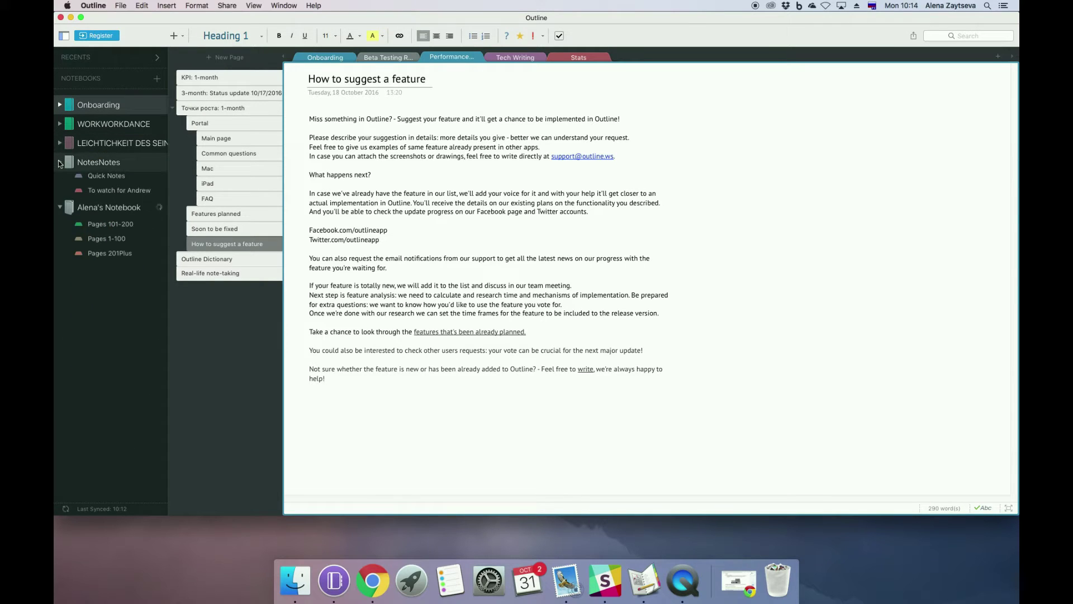
{"action": "left_click", "coordinate": [58, 160]}
{"action": "left_click", "coordinate": [58, 160]}
{"action": "left_click", "coordinate": [98, 162]}
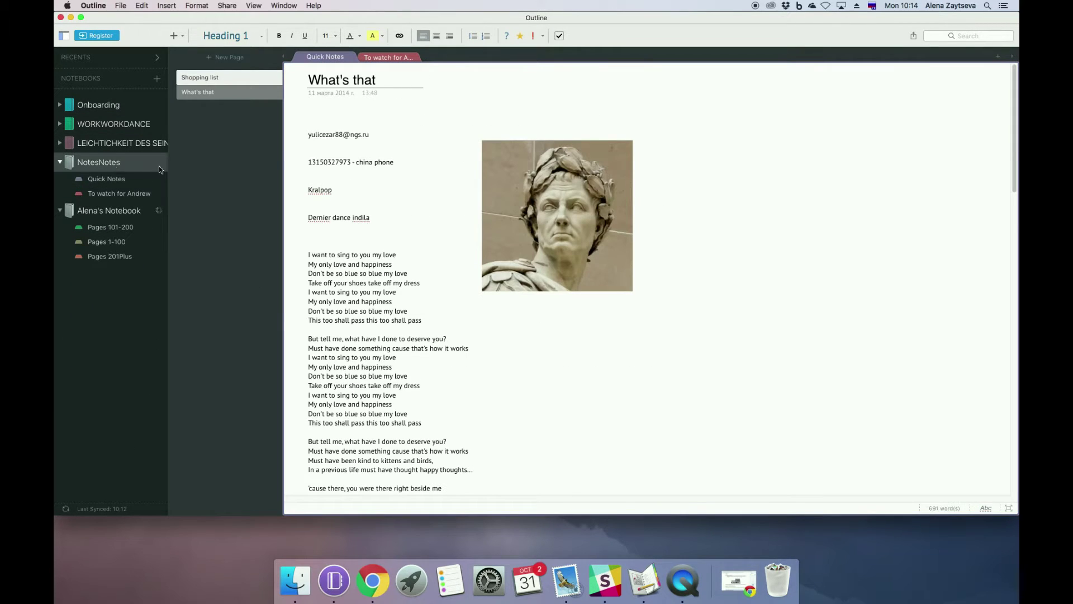
Step: Open the personal notebook holding Pages 101-200 and view its Properties, cancelling without changes
{"action": "left_click", "coordinate": [142, 213]}
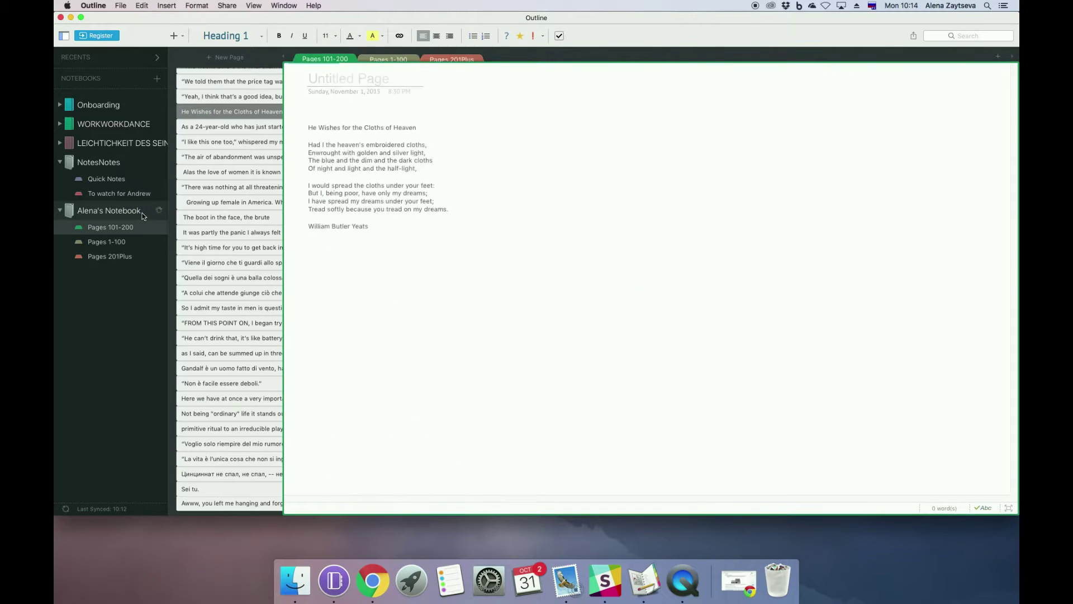
{"action": "right_click", "coordinate": [142, 213]}
{"action": "left_click", "coordinate": [215, 376]}
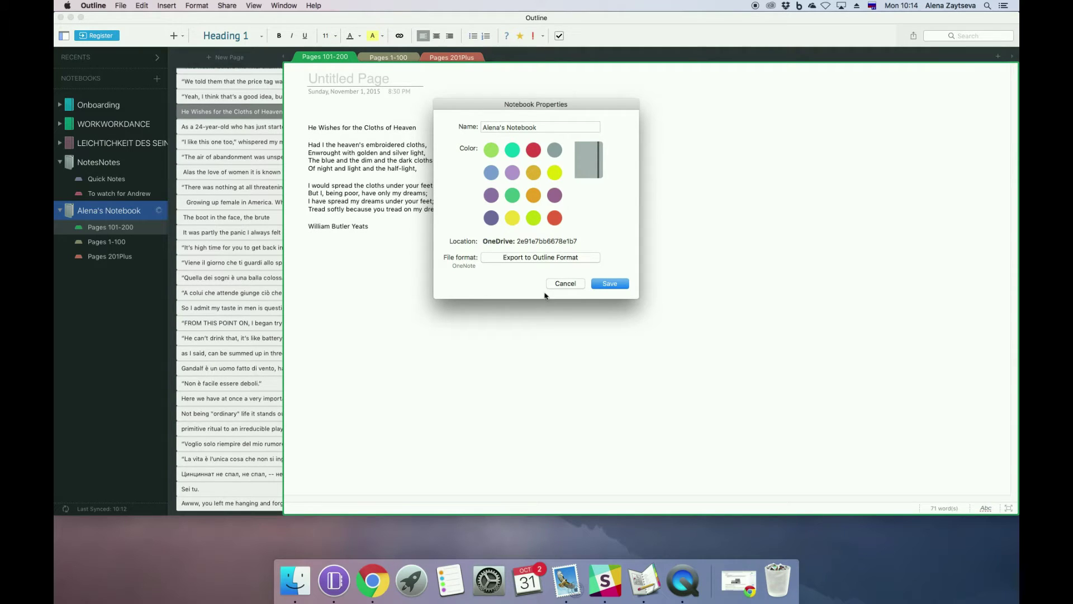
{"action": "left_click", "coordinate": [564, 283]}
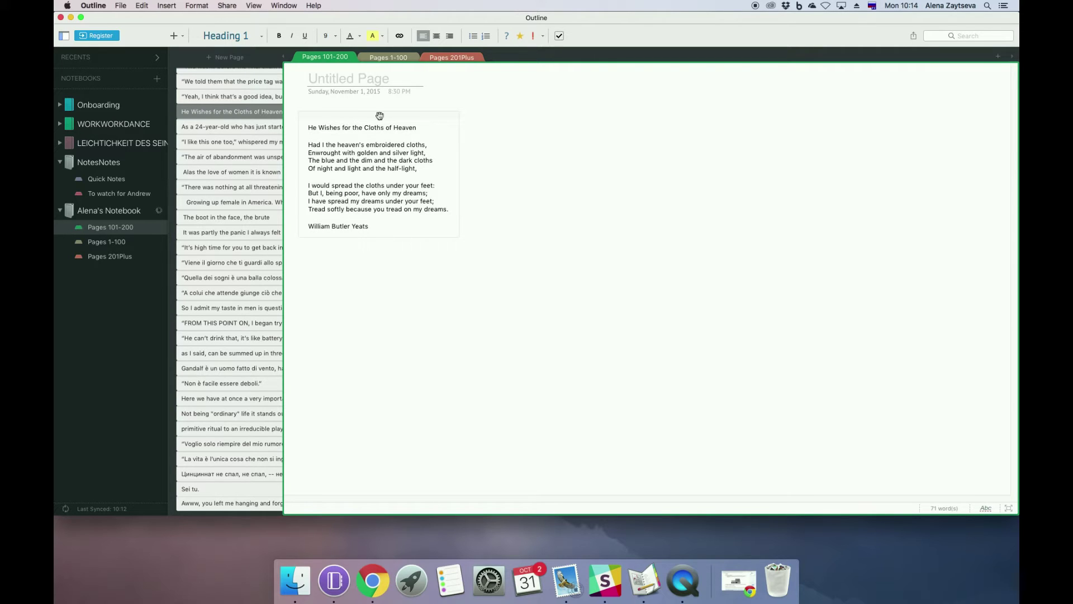
Step: Copy the Yeats poem from Pages 101-200 and paste it onto Quick Notes' What's that page
{"action": "left_click", "coordinate": [380, 116]}
{"action": "right_click", "coordinate": [380, 115]}
{"action": "left_click", "coordinate": [394, 131]}
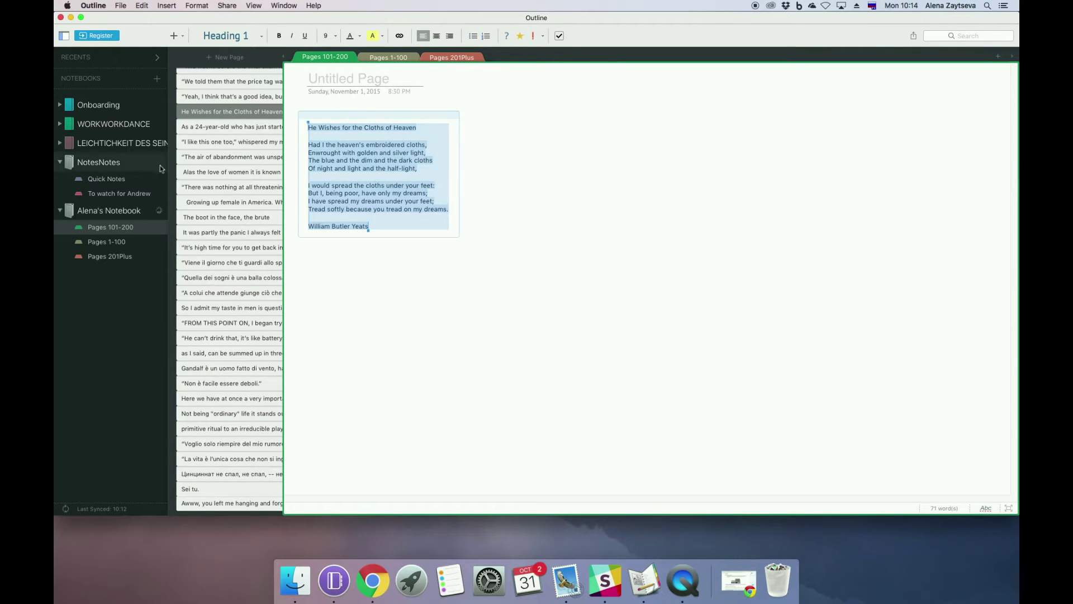
{"action": "left_click", "coordinate": [135, 179]}
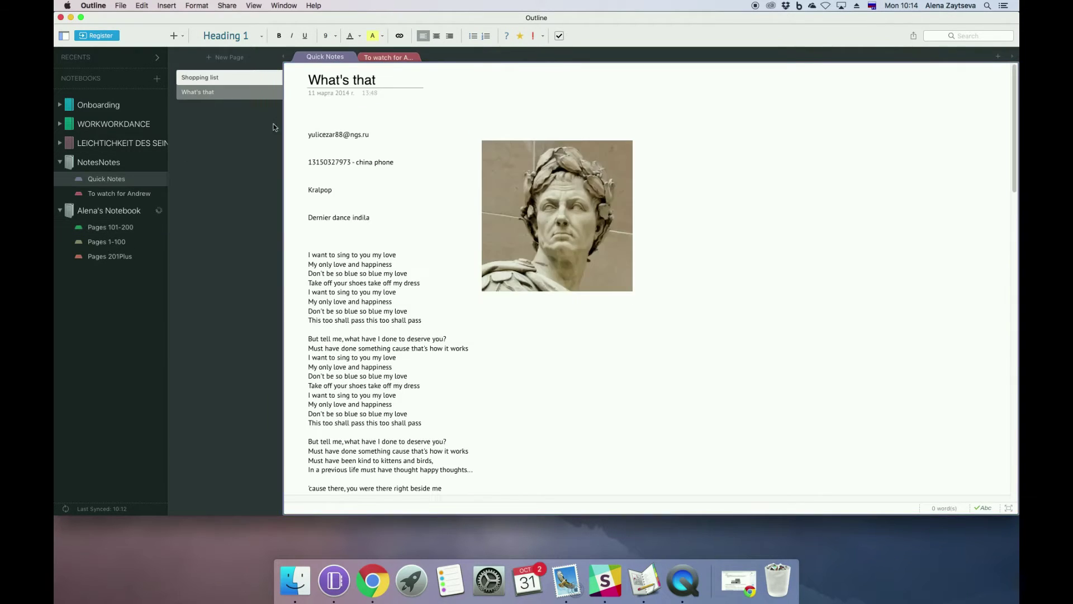
{"action": "key", "text": "super+v"}
Step: Paste the Italian 'Quella dei sogni' quote lower on What's that and drag it beside the lyrics
{"action": "left_click", "coordinate": [130, 227]}
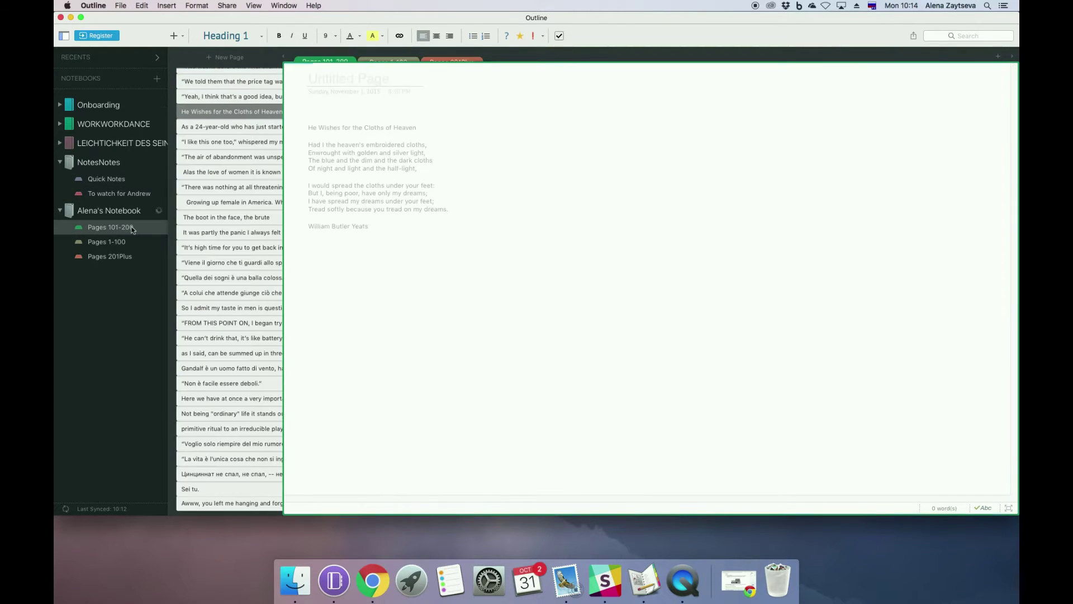
{"action": "left_click", "coordinate": [206, 279]}
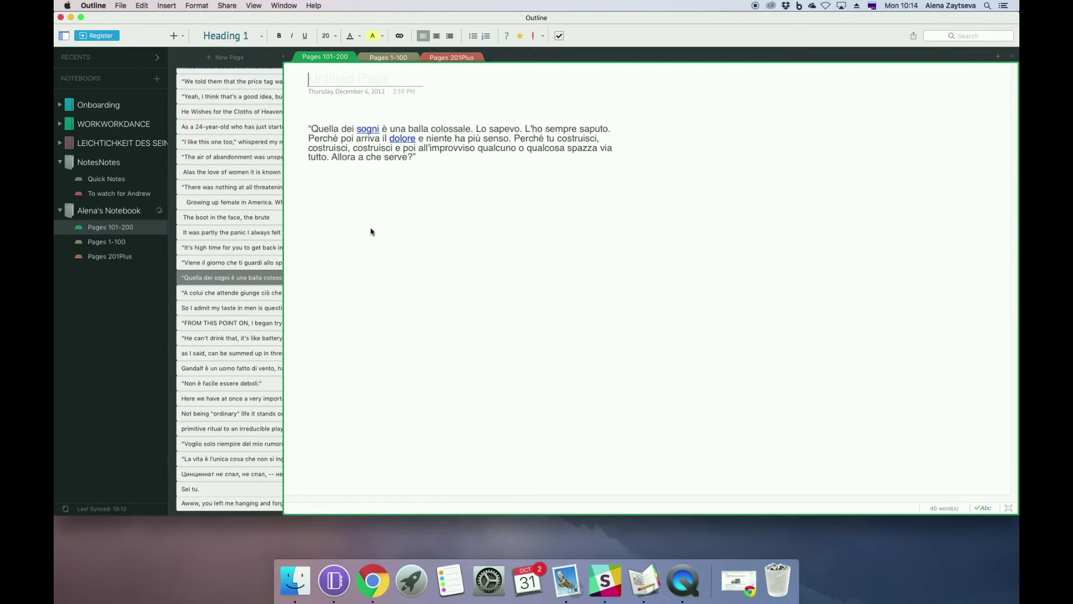
{"action": "left_click", "coordinate": [336, 114]}
{"action": "key", "text": "super+c"}
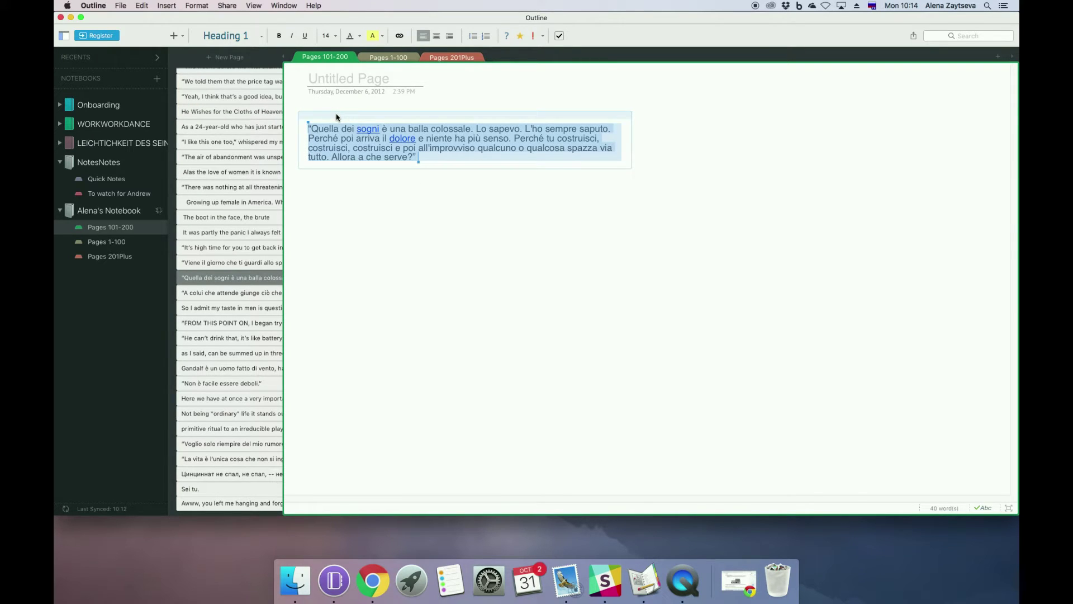
{"action": "left_click", "coordinate": [110, 180]}
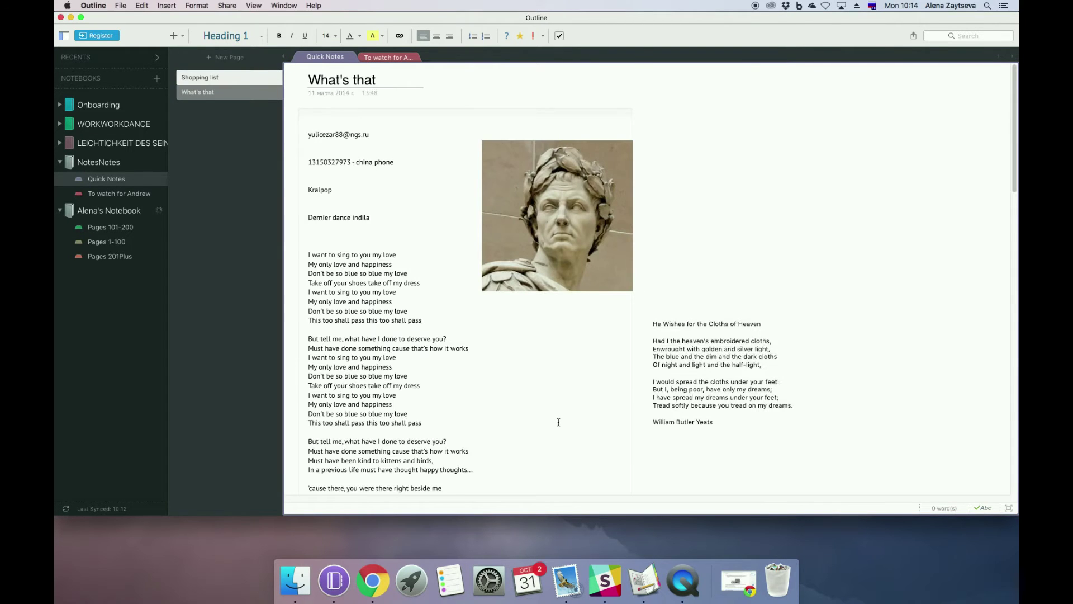
{"action": "scroll", "coordinate": [559, 425], "scroll_direction": "down", "scroll_amount": 10}
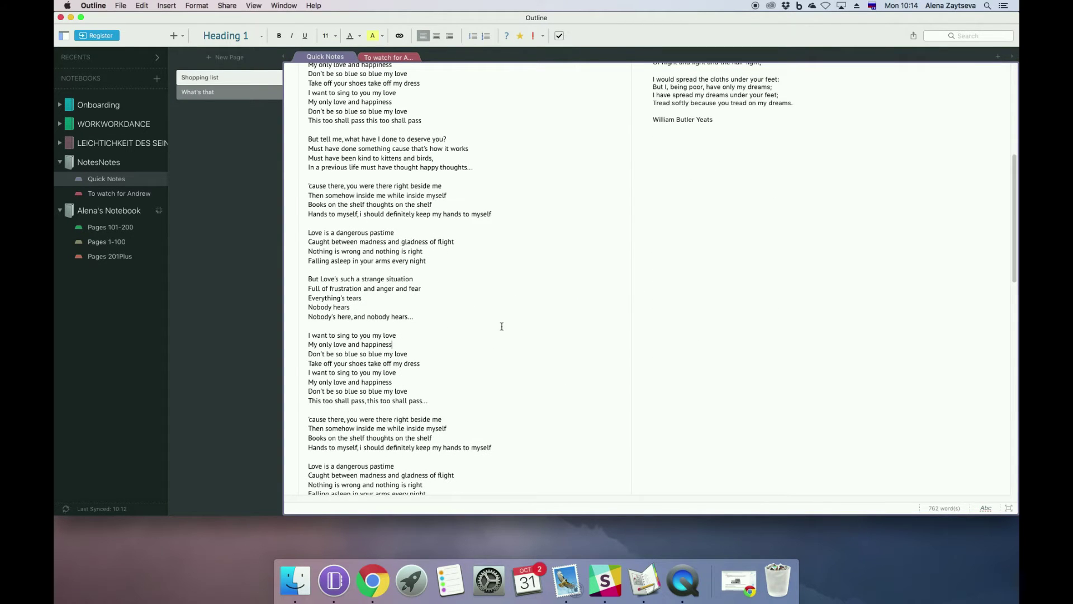
{"action": "left_click", "coordinate": [648, 332]}
{"action": "key", "text": "super+v"}
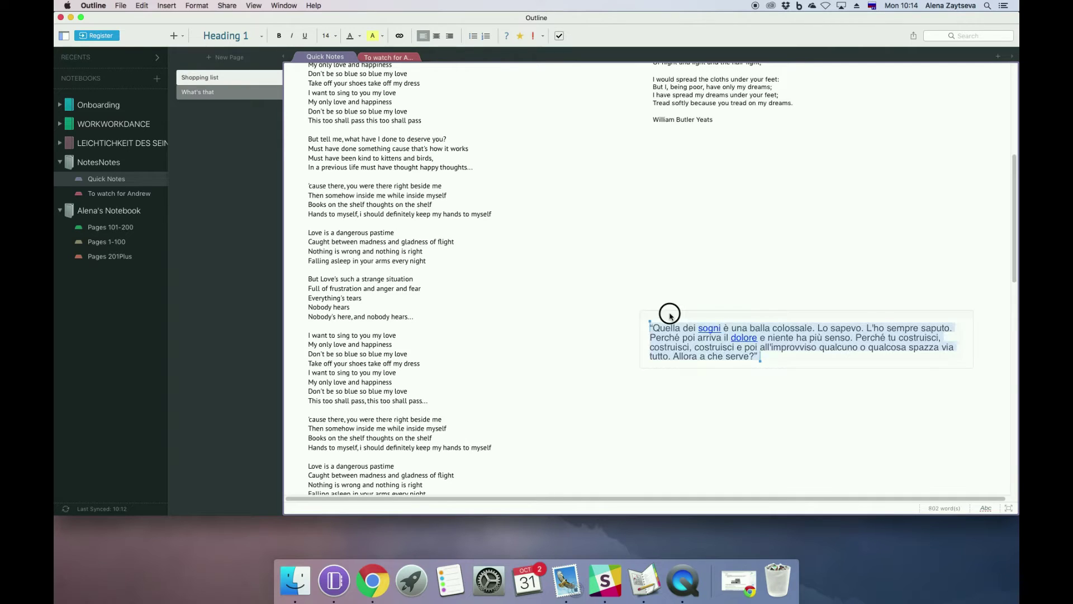
{"action": "left_click_drag", "start_coordinate": [669, 312], "coordinate": [490, 311]}
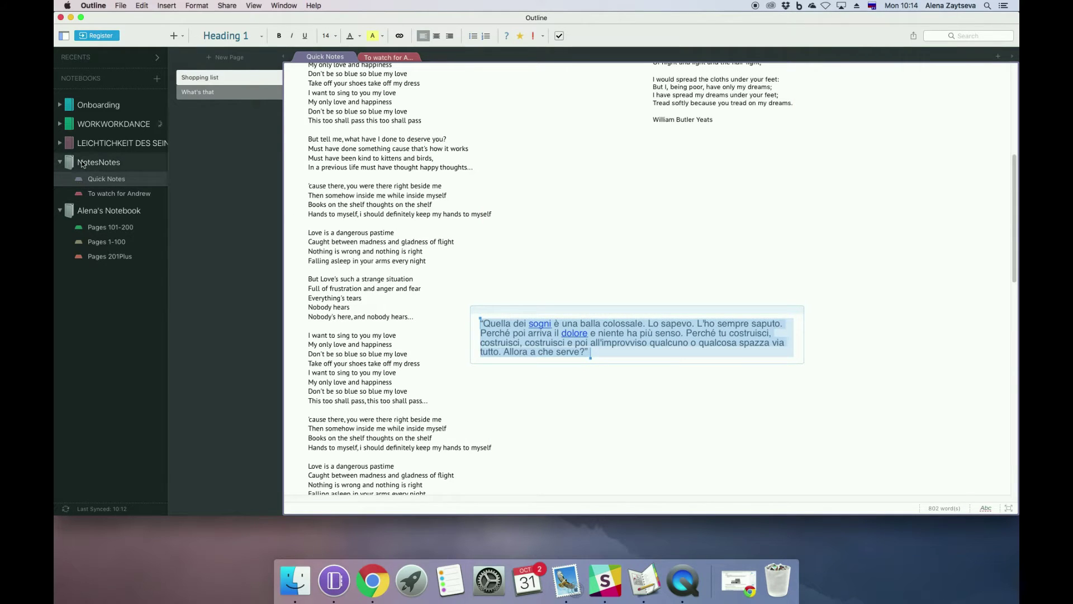
{"action": "left_click", "coordinate": [112, 193]}
Step: Browse the Quick Notes pages Shopping list and What's that
{"action": "left_click", "coordinate": [105, 179]}
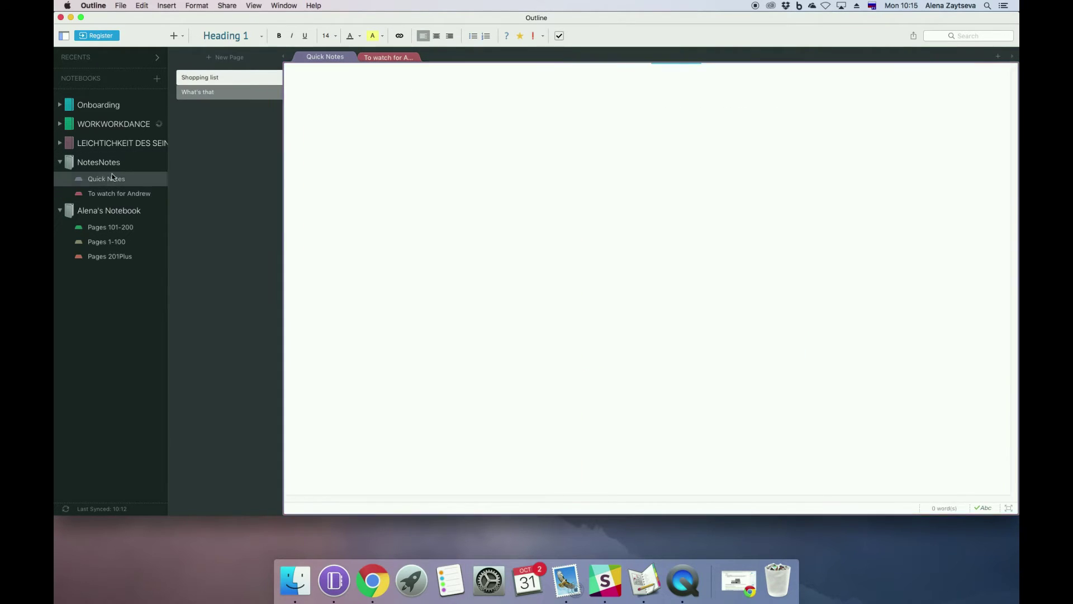
{"action": "left_click", "coordinate": [200, 82]}
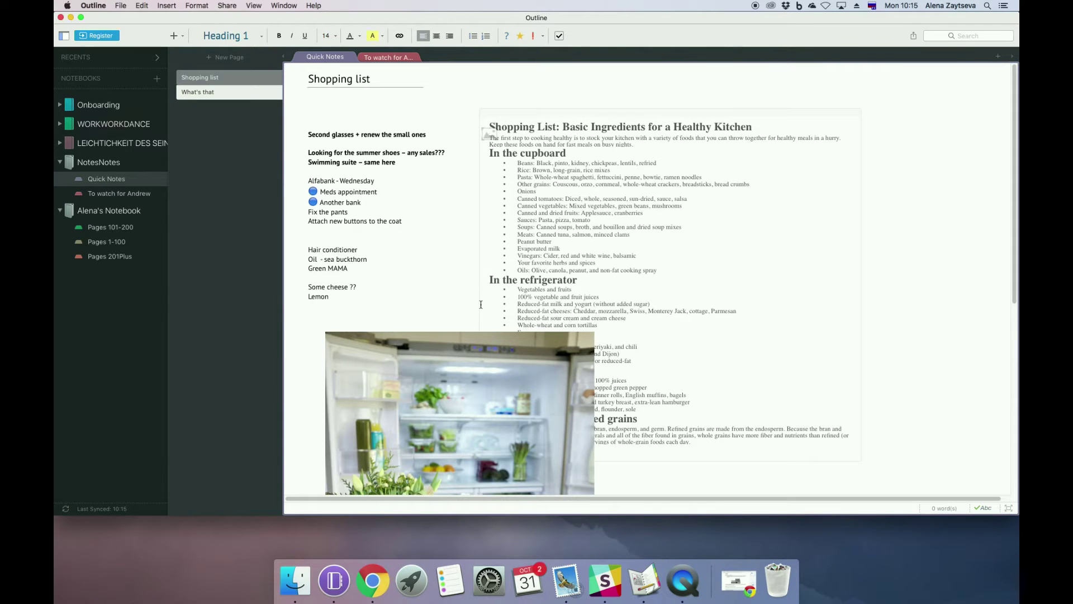
{"action": "scroll", "coordinate": [470, 337], "scroll_direction": "down", "scroll_amount": 10}
{"action": "scroll", "coordinate": [469, 341], "scroll_direction": "up", "scroll_amount": 9}
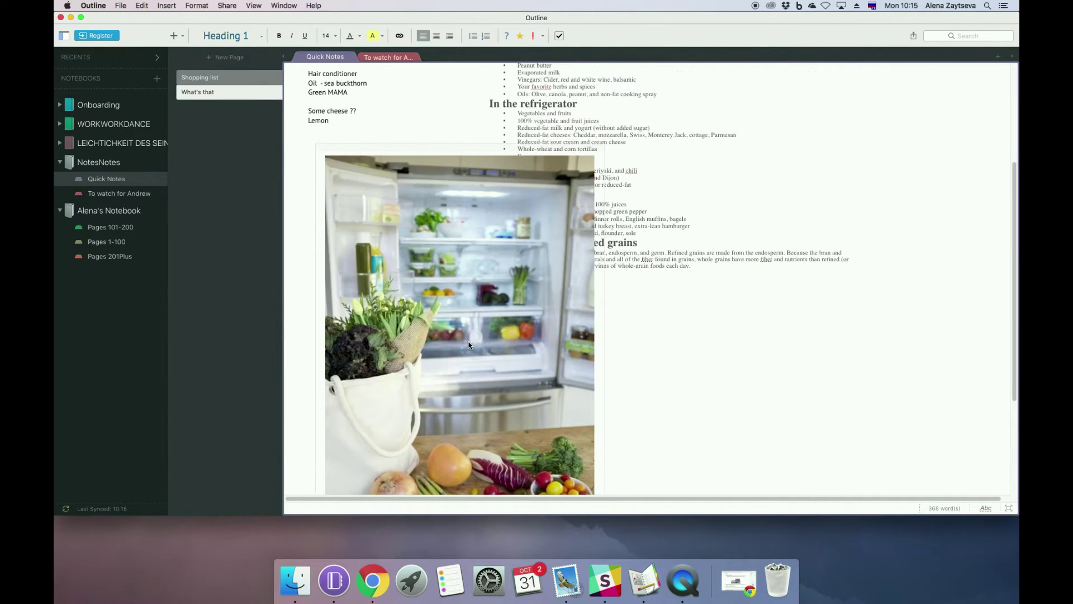
{"action": "left_click", "coordinate": [231, 97]}
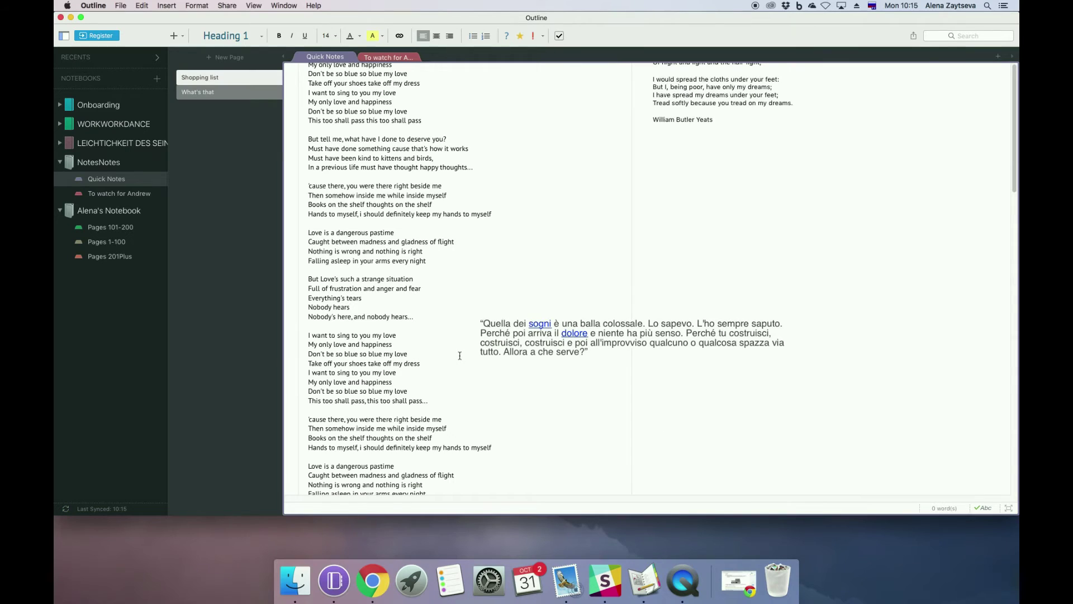
{"action": "scroll", "coordinate": [459, 356], "scroll_direction": "down", "scroll_amount": 15}
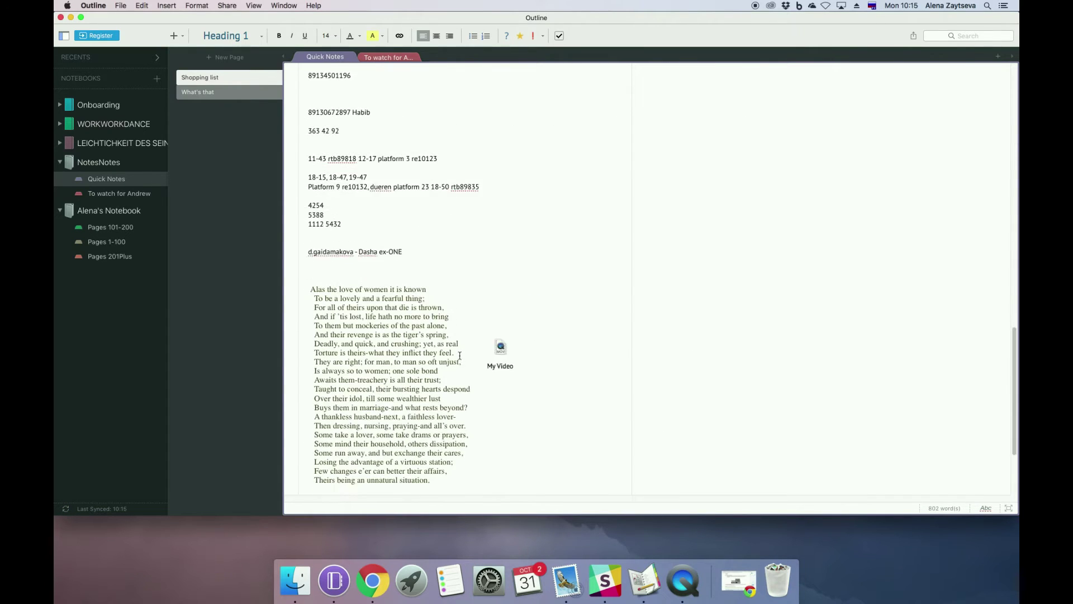
Step: Browse the To watch section's pages, including The sound and the fury and Swimming pool Ozon, then return to Quick Notes
{"action": "left_click", "coordinate": [142, 194]}
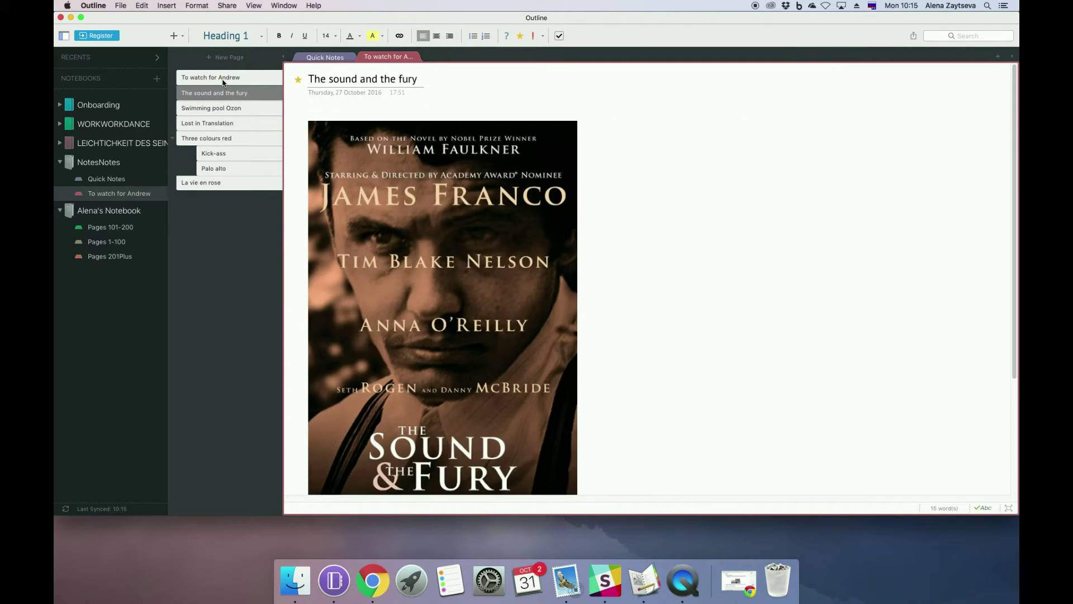
{"action": "left_click", "coordinate": [222, 80]}
{"action": "left_click", "coordinate": [224, 98]}
{"action": "left_click", "coordinate": [222, 110]}
{"action": "left_click", "coordinate": [326, 57]}
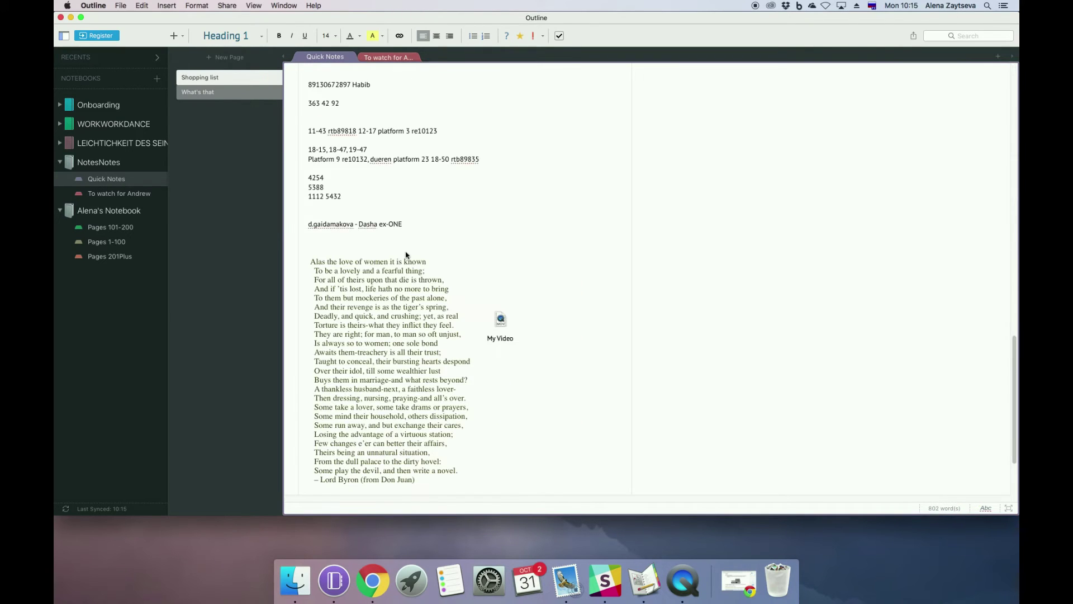
{"action": "scroll", "coordinate": [407, 255], "scroll_direction": "up", "scroll_amount": 2}
Step: Add a temporary Quick Notes page, paste the Italian quote onto it, then delete that page
{"action": "left_click", "coordinate": [226, 57]}
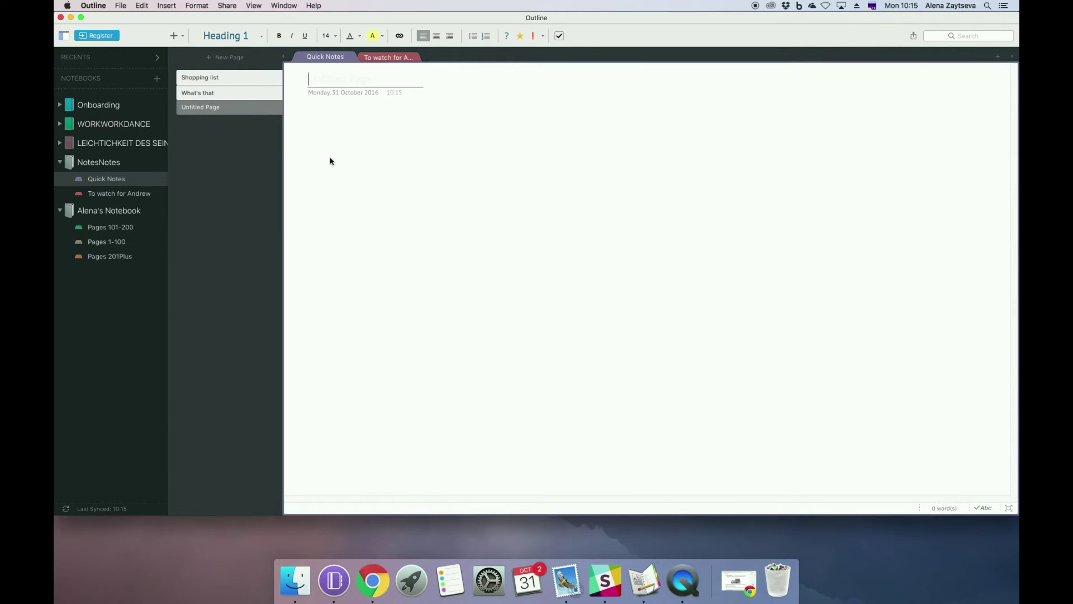
{"action": "left_click", "coordinate": [329, 154]}
{"action": "key", "text": "super+v"}
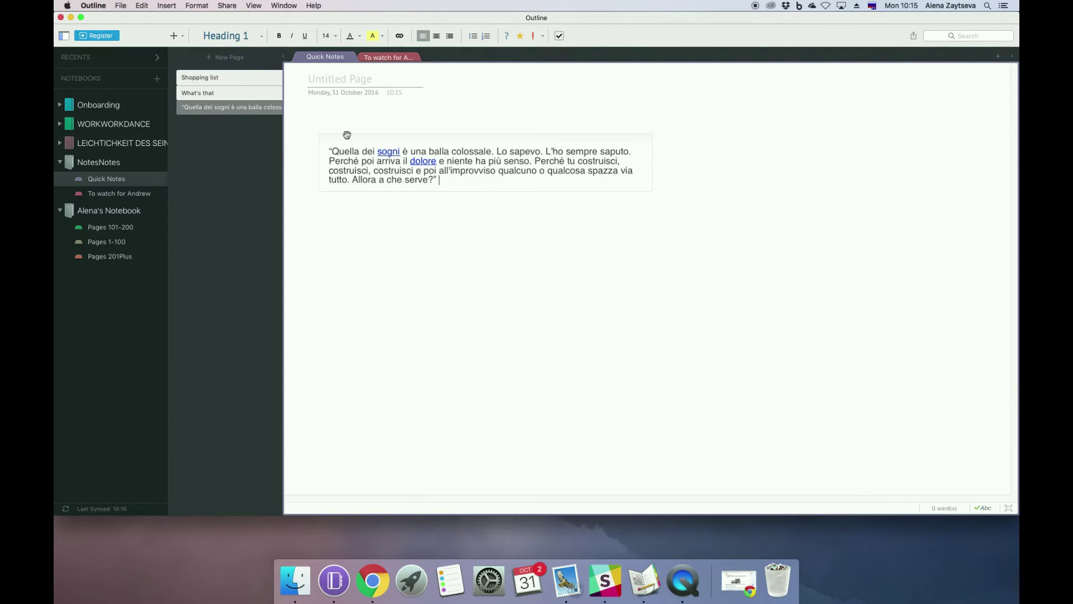
{"action": "left_click_drag", "start_coordinate": [346, 135], "coordinate": [324, 112]}
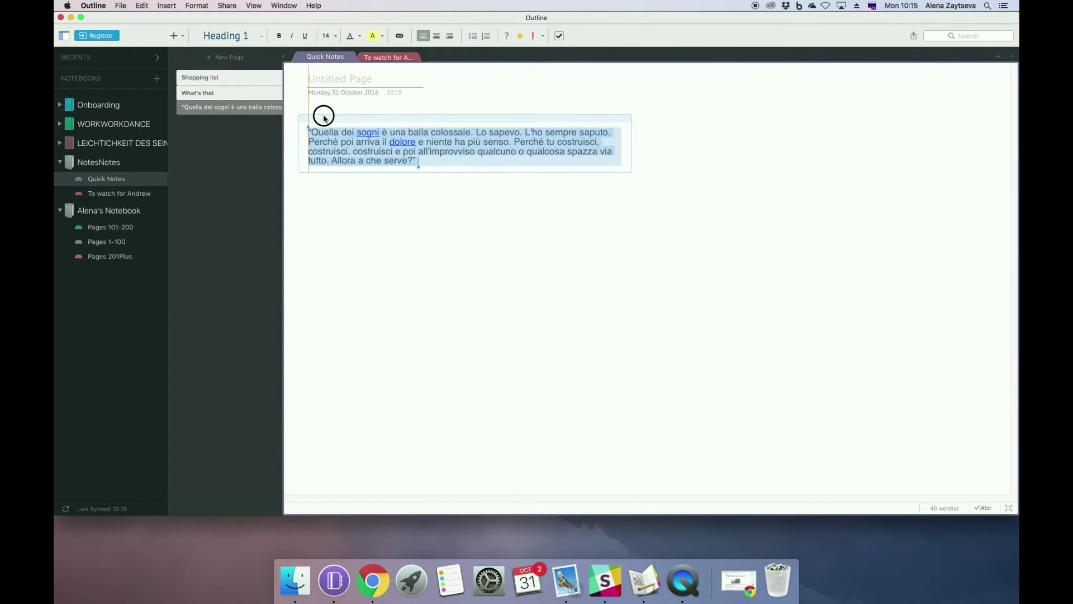
{"action": "right_click", "coordinate": [279, 111]}
{"action": "left_click", "coordinate": [295, 239]}
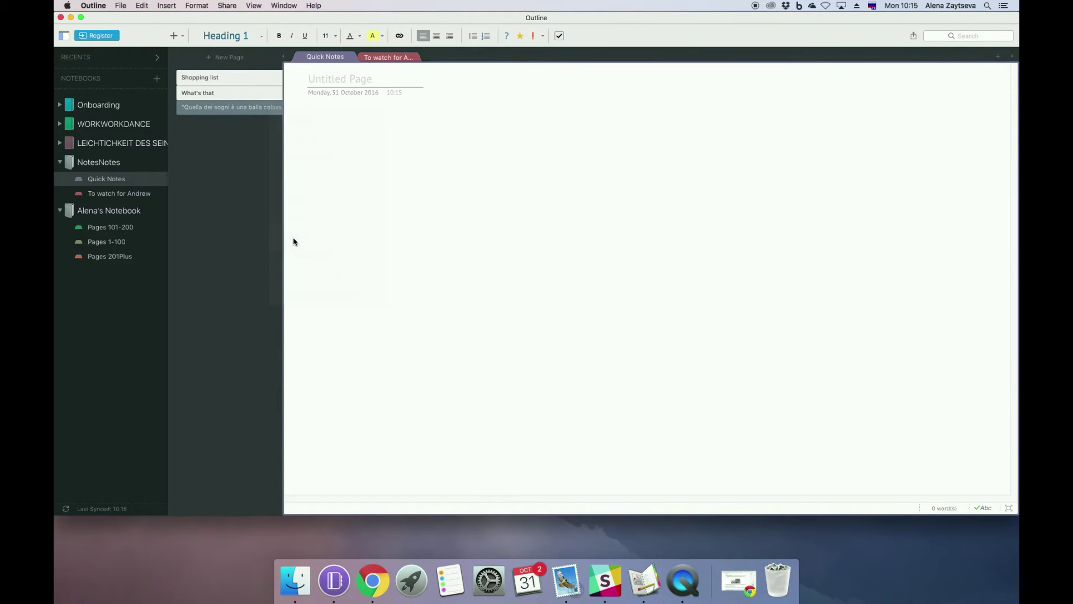
Step: Expand the WORKWORKDANCE and Onboarding notebooks, view Workwork's Phrases to share page, then open DAILY SCRUM
{"action": "left_click", "coordinate": [60, 142]}
{"action": "left_click", "coordinate": [60, 123]}
{"action": "left_click", "coordinate": [60, 105]}
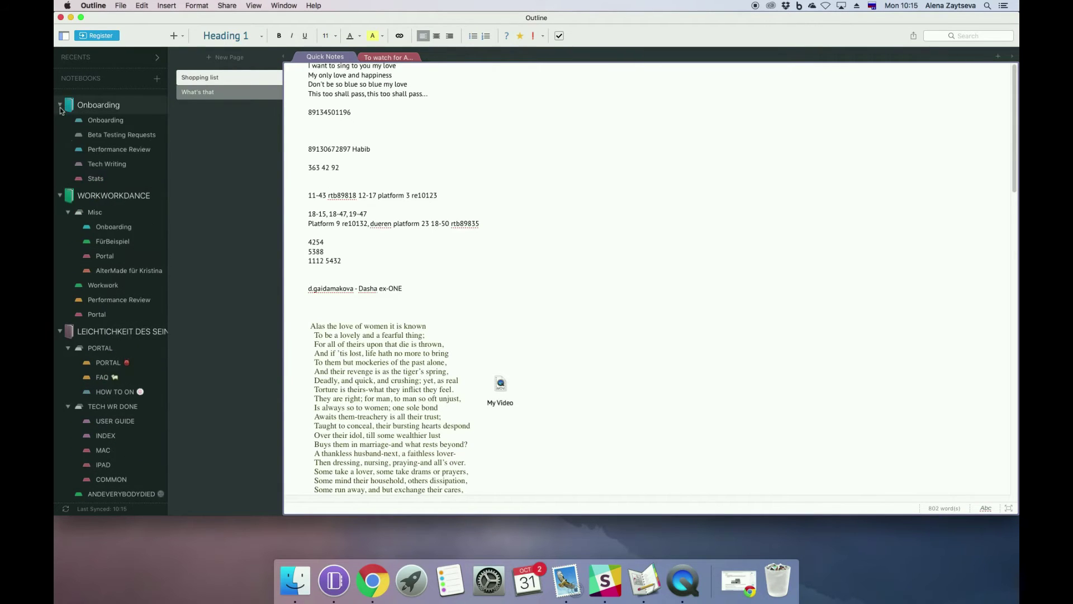
{"action": "left_click", "coordinate": [95, 197]}
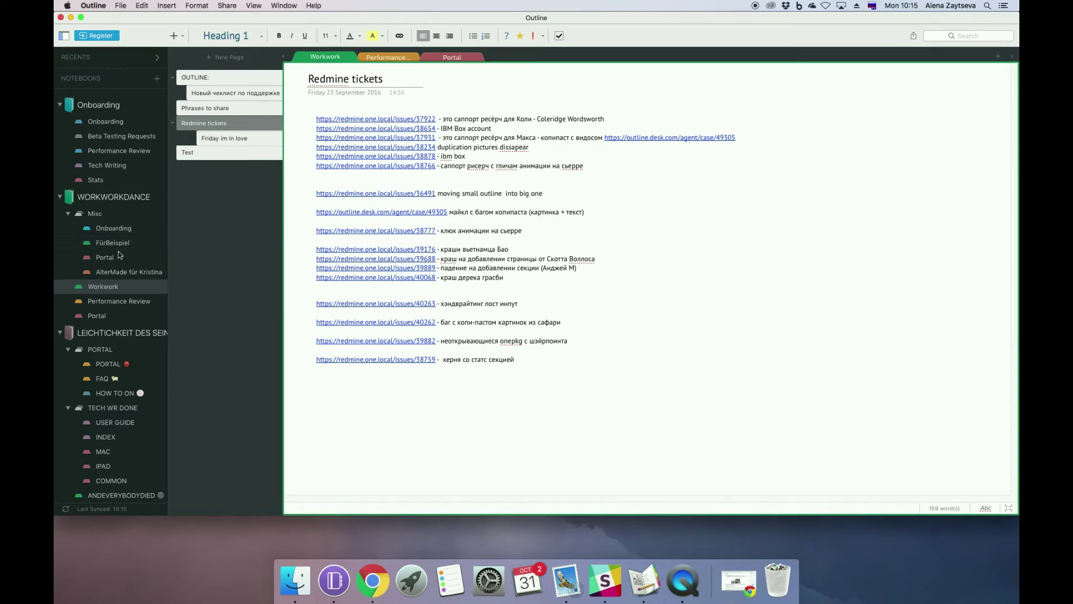
{"action": "left_click", "coordinate": [242, 108]}
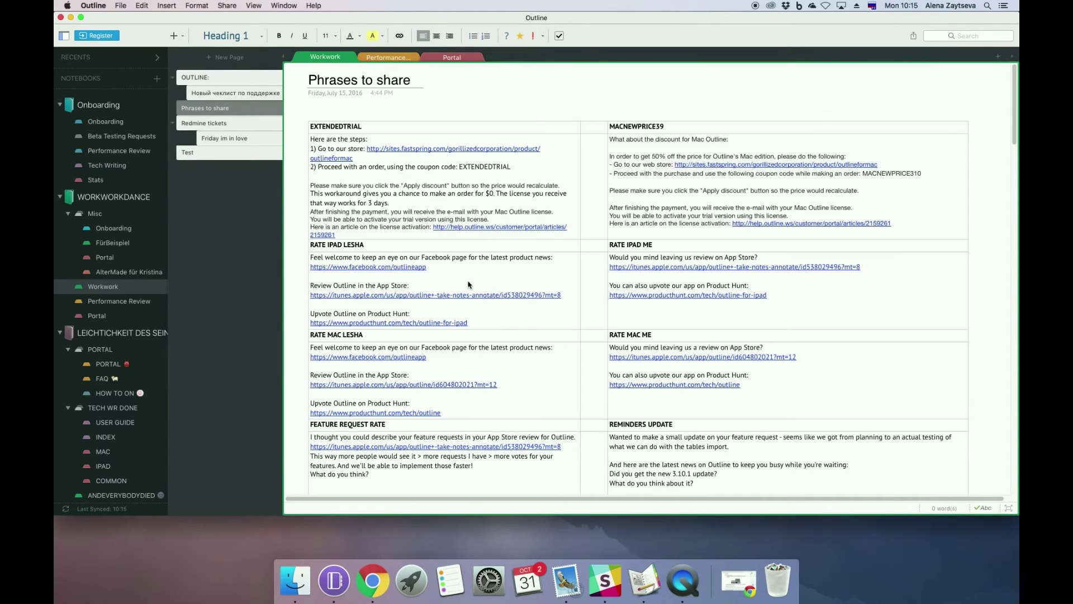
{"action": "scroll", "coordinate": [469, 285], "scroll_direction": "down", "scroll_amount": 20}
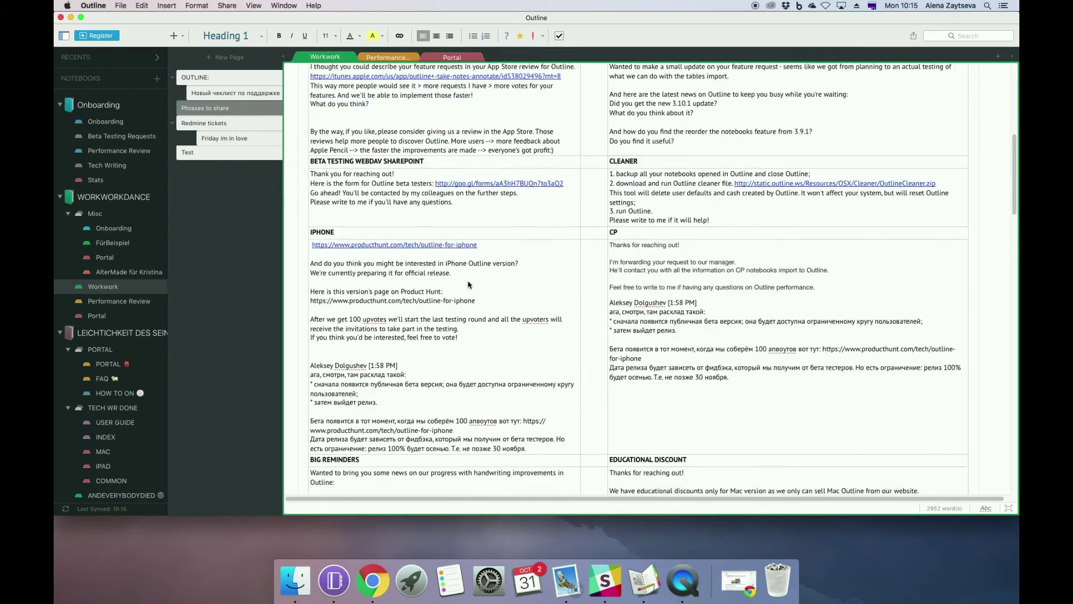
{"action": "scroll", "coordinate": [468, 284], "scroll_direction": "down", "scroll_amount": 10}
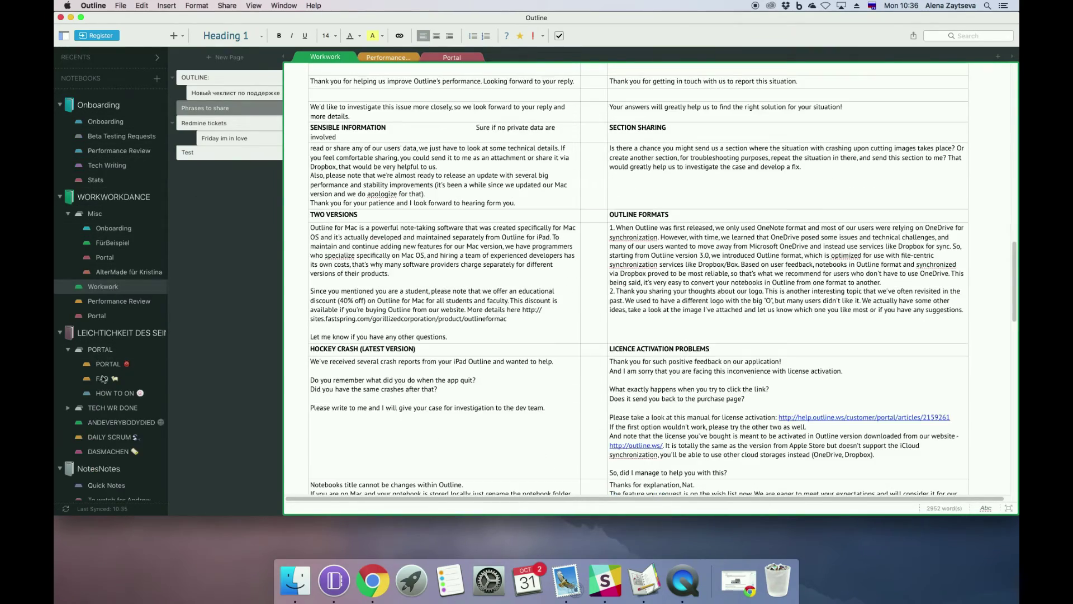
{"action": "left_click", "coordinate": [109, 435]}
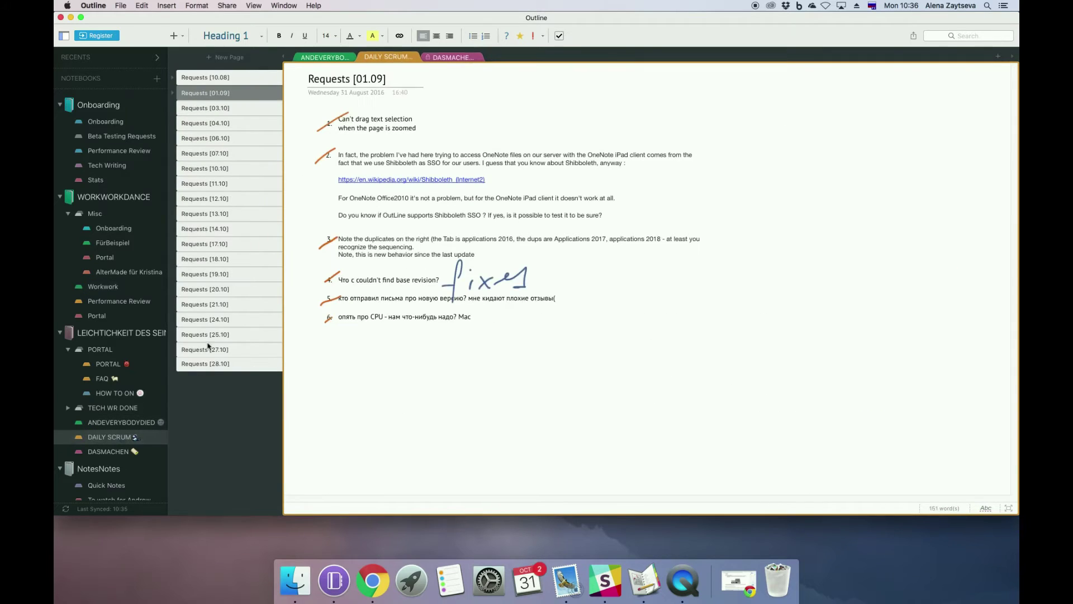
Step: Re-nest Requests [19.08] and [22.08] under Requests [10.08], then collapse that group
{"action": "left_click", "coordinate": [173, 78]}
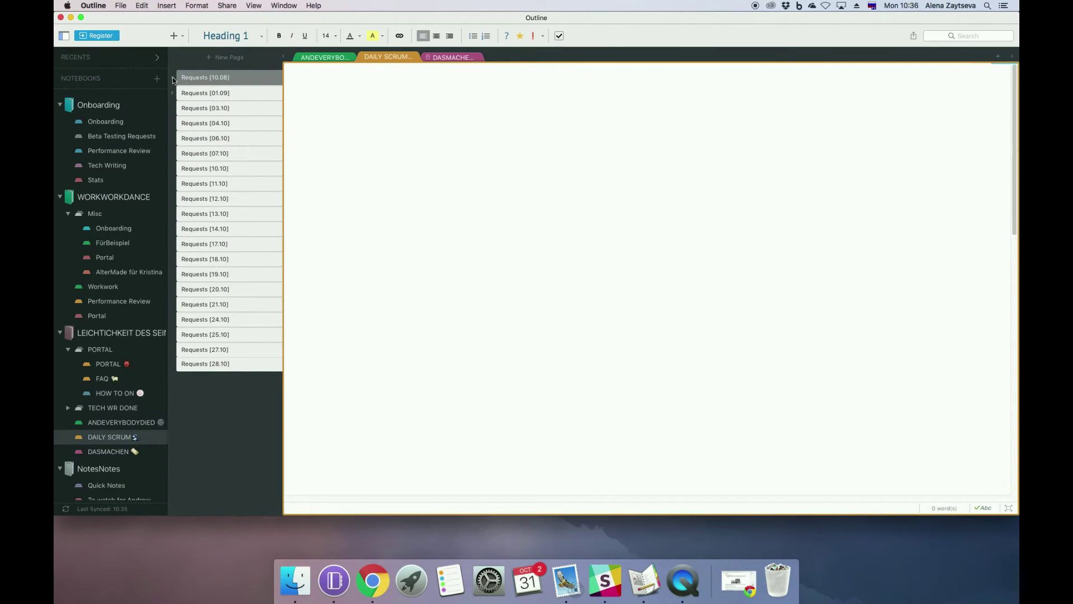
{"action": "left_click", "coordinate": [172, 77]}
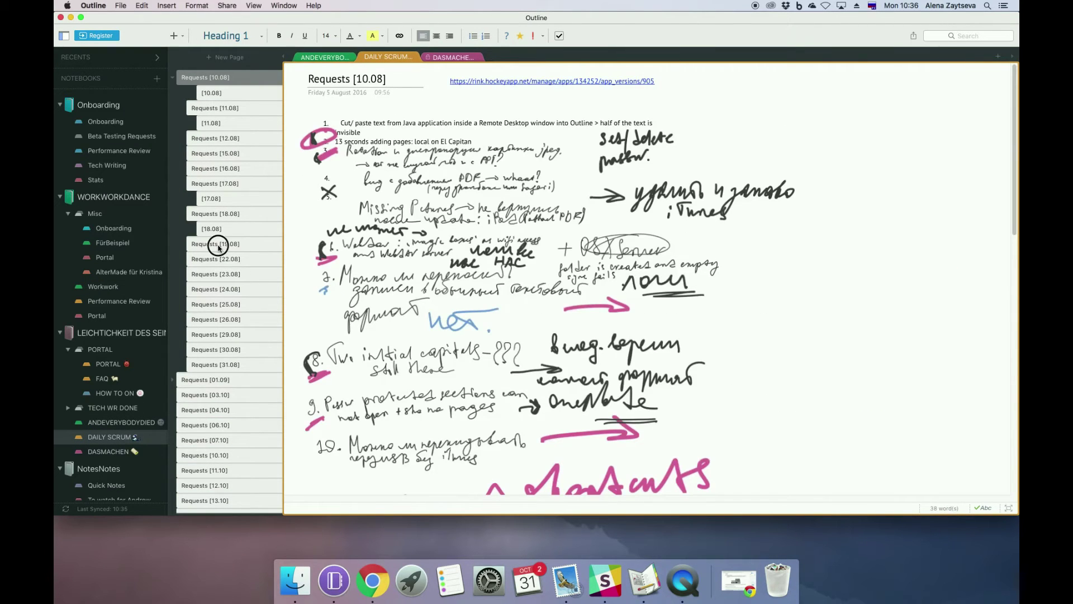
{"action": "left_click", "coordinate": [218, 246]}
{"action": "left_click", "coordinate": [205, 260]}
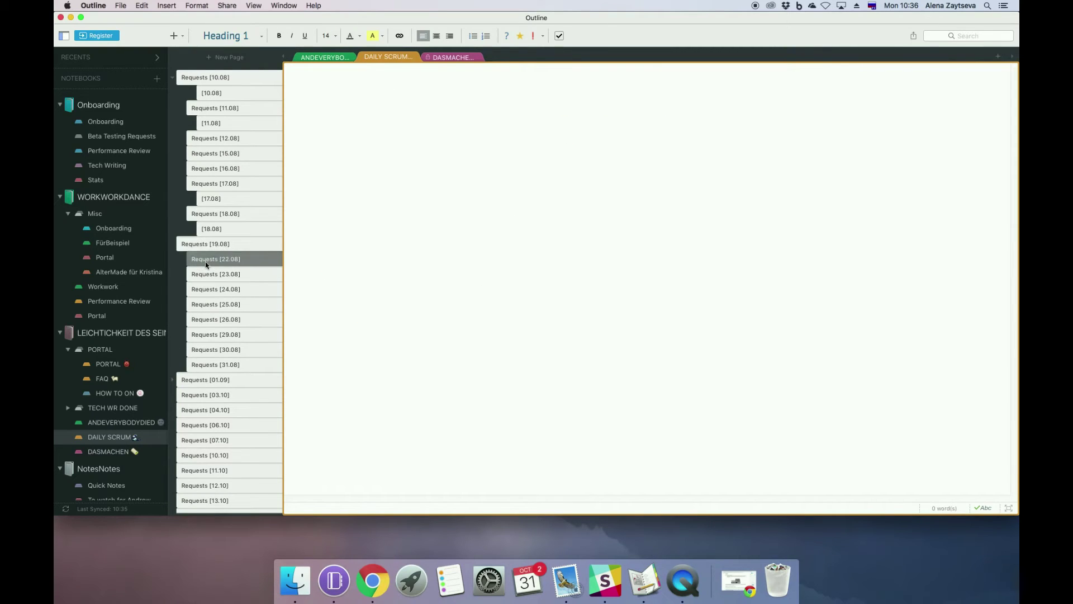
{"action": "left_click_drag", "start_coordinate": [212, 260], "coordinate": [201, 259]}
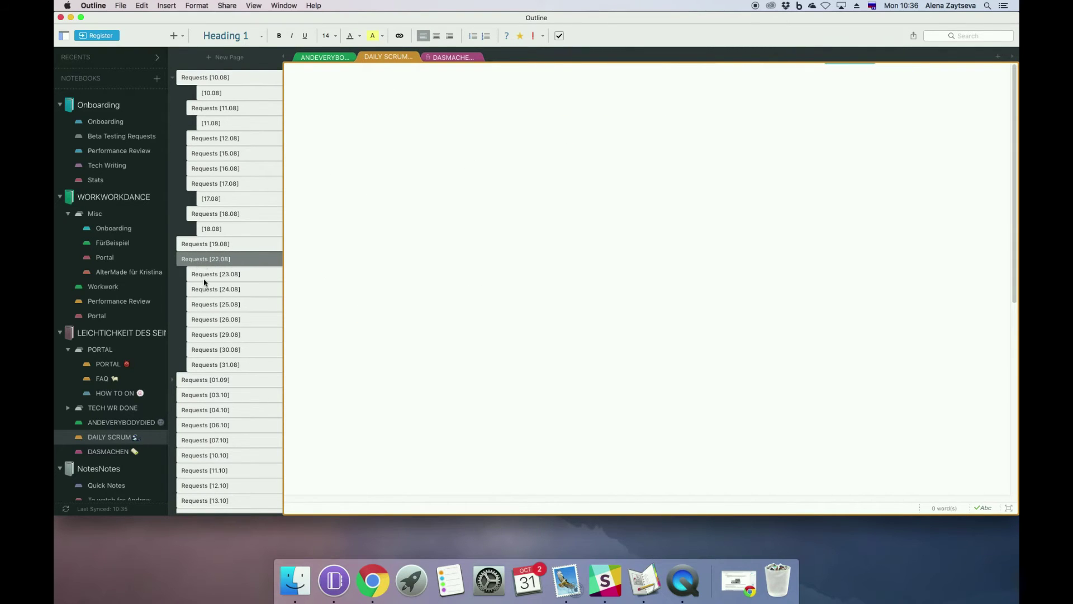
{"action": "left_click", "coordinate": [210, 230]}
{"action": "left_click", "coordinate": [192, 245]}
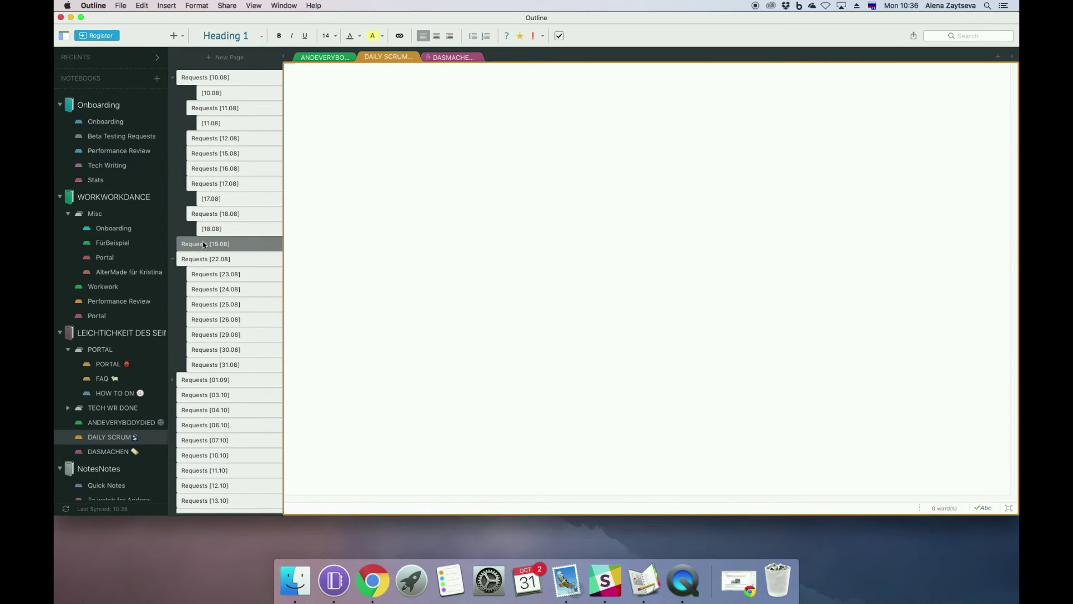
{"action": "key", "text": "Down"}
{"action": "left_click_drag", "start_coordinate": [191, 246], "coordinate": [202, 259]}
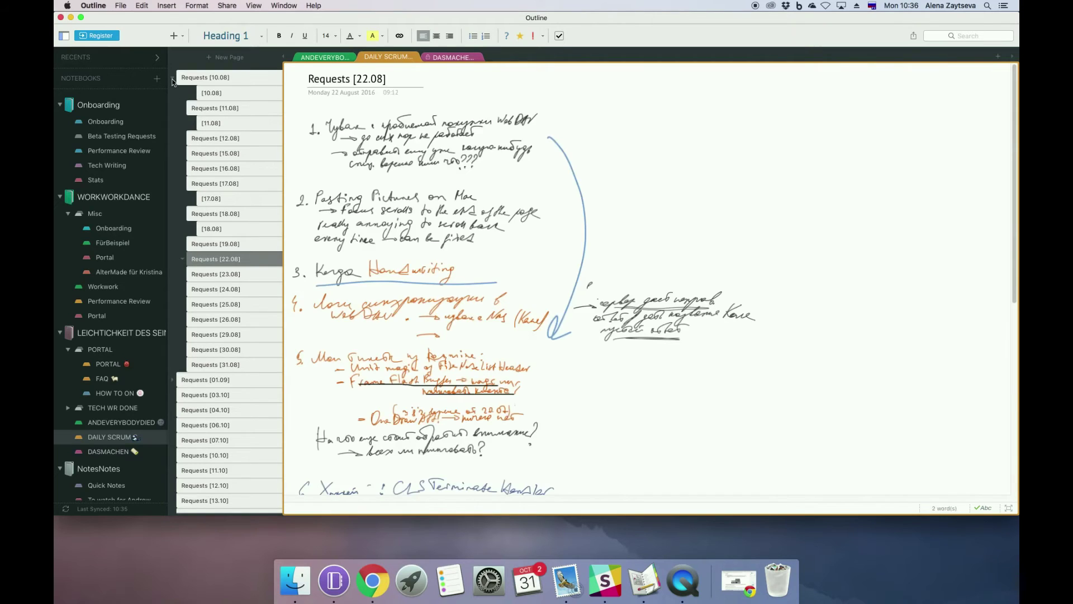
{"action": "left_click", "coordinate": [173, 78]}
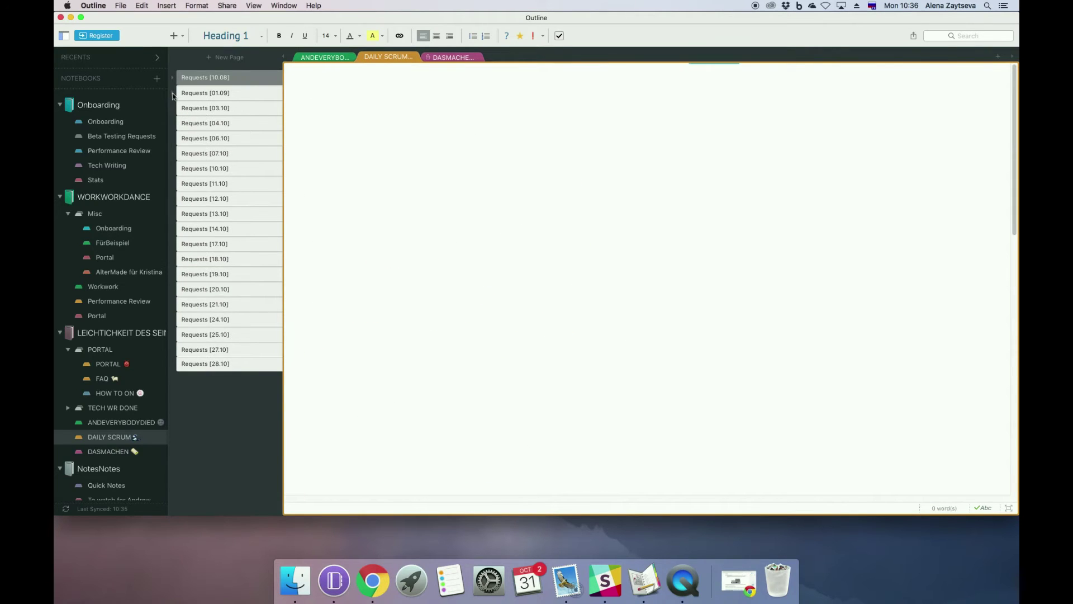
Step: Check Requests [01.09], then open Misc's Onboarding section and its Expired trial + page
{"action": "left_click", "coordinate": [173, 94]}
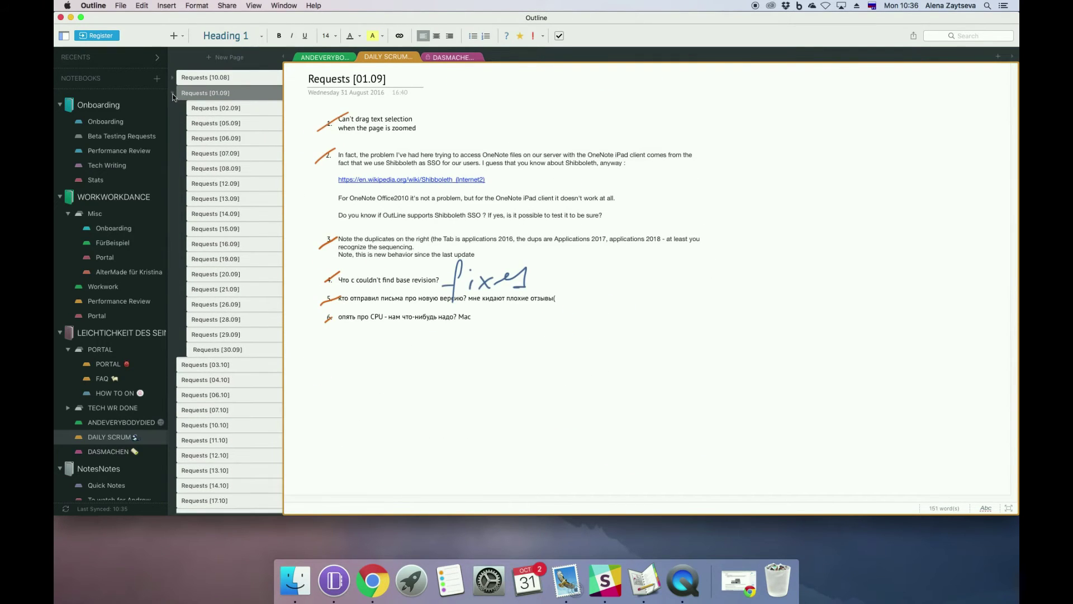
{"action": "left_click", "coordinate": [213, 81]}
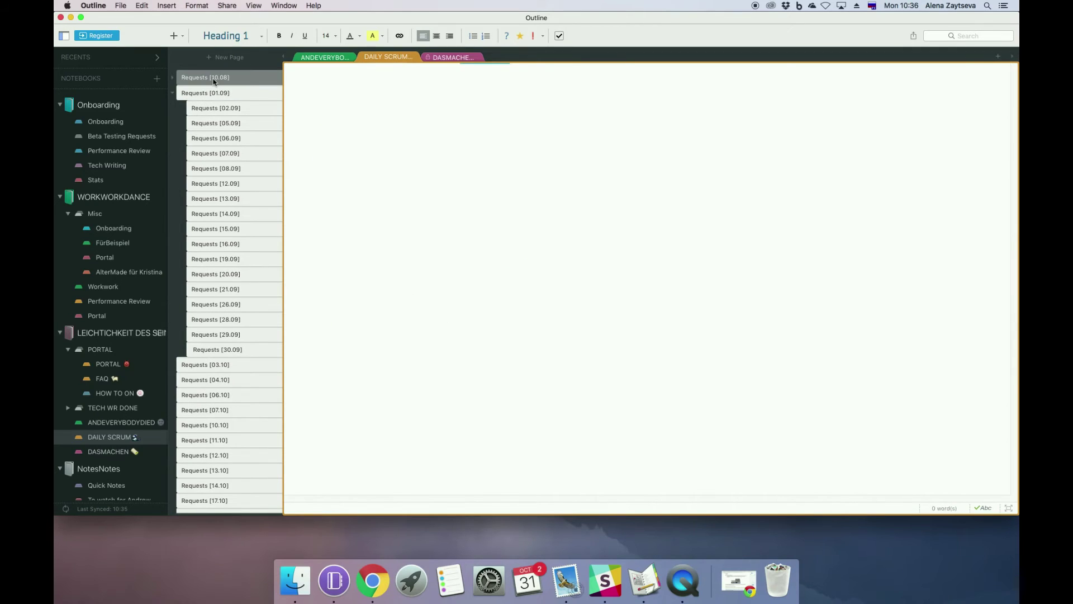
{"action": "left_click", "coordinate": [102, 123]}
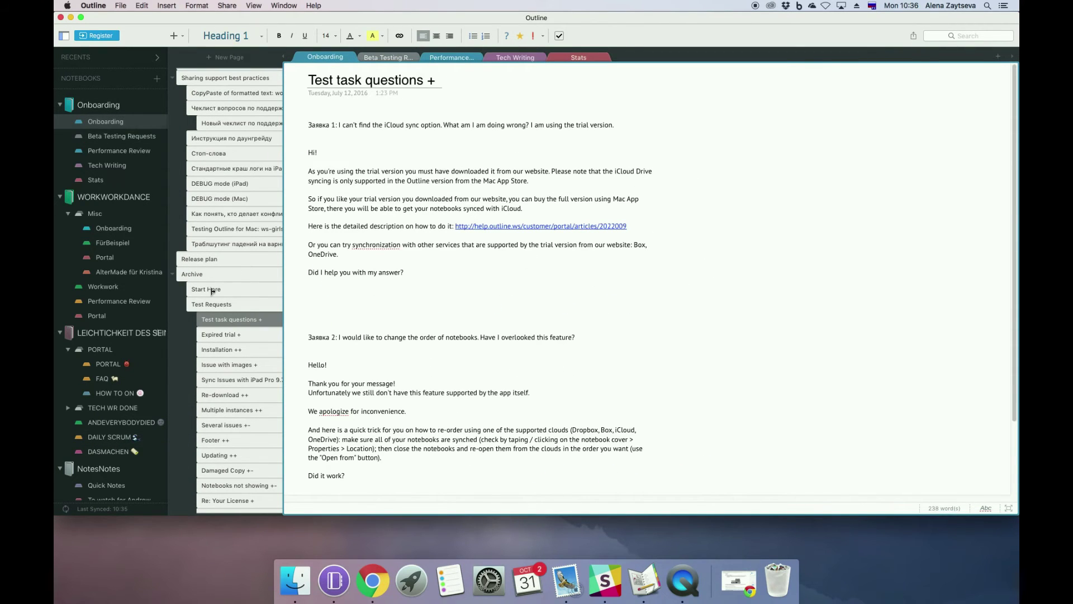
{"action": "left_click", "coordinate": [106, 229]}
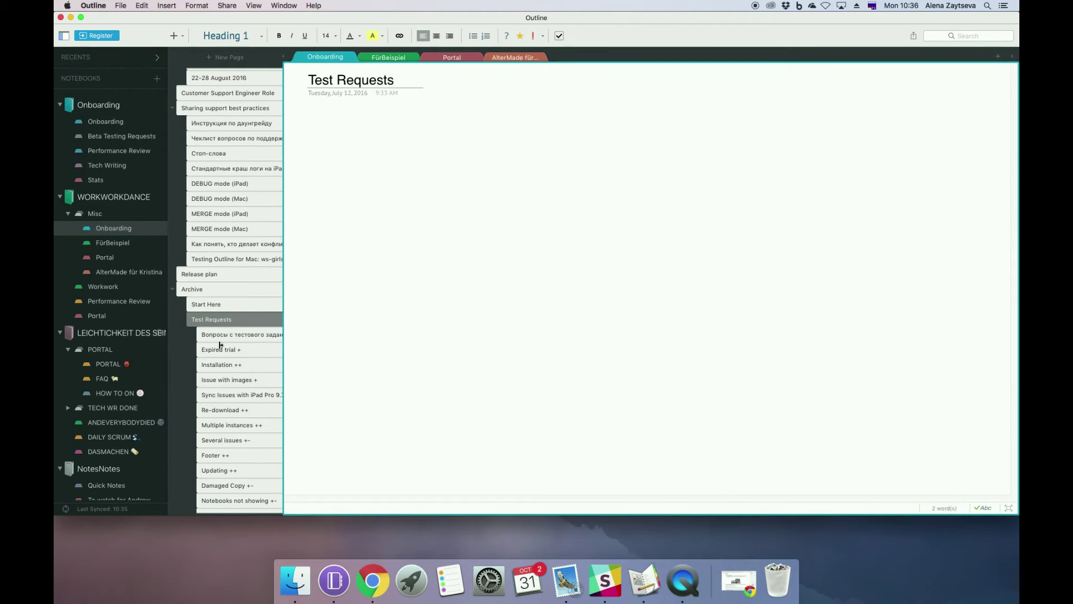
{"action": "left_click", "coordinate": [221, 349]}
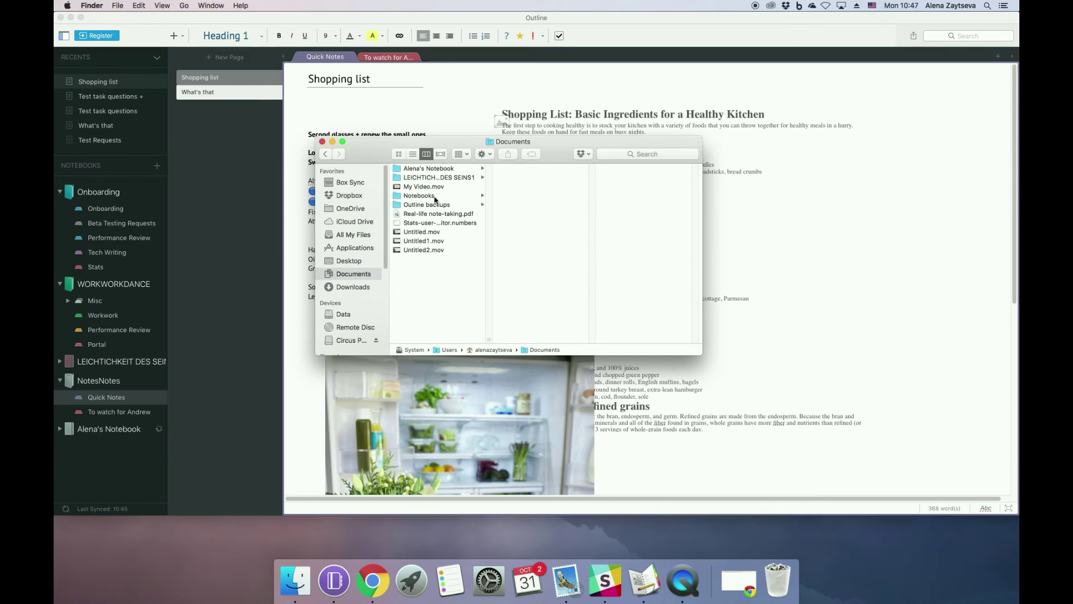
Step: Create a new folder named Notebook inside Documents/Notebooks in Finder
{"action": "left_click", "coordinate": [436, 196]}
{"action": "right_click", "coordinate": [516, 206]}
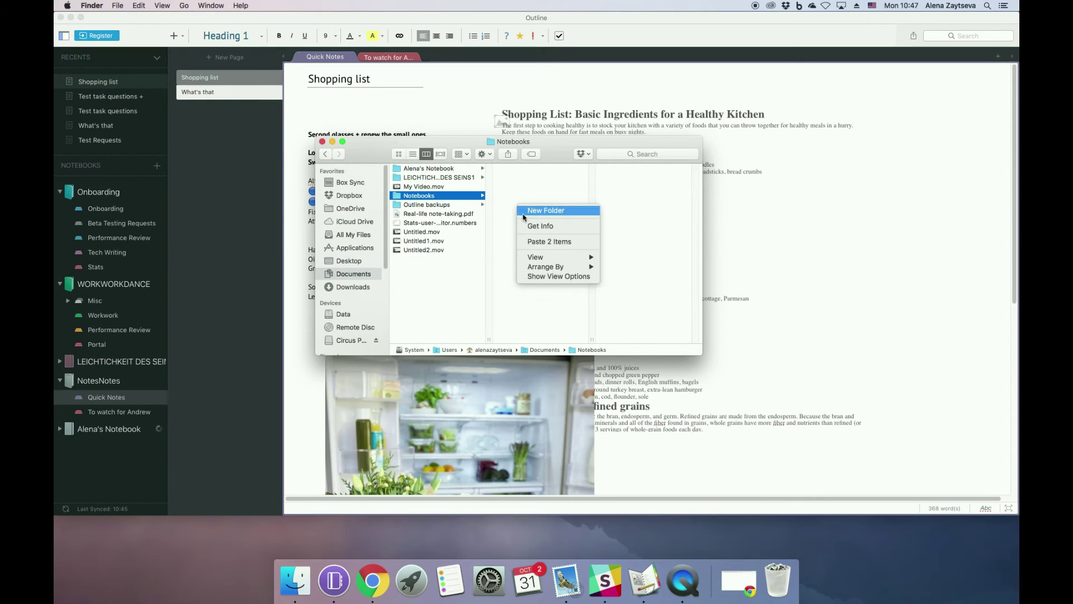
{"action": "left_click", "coordinate": [550, 217]}
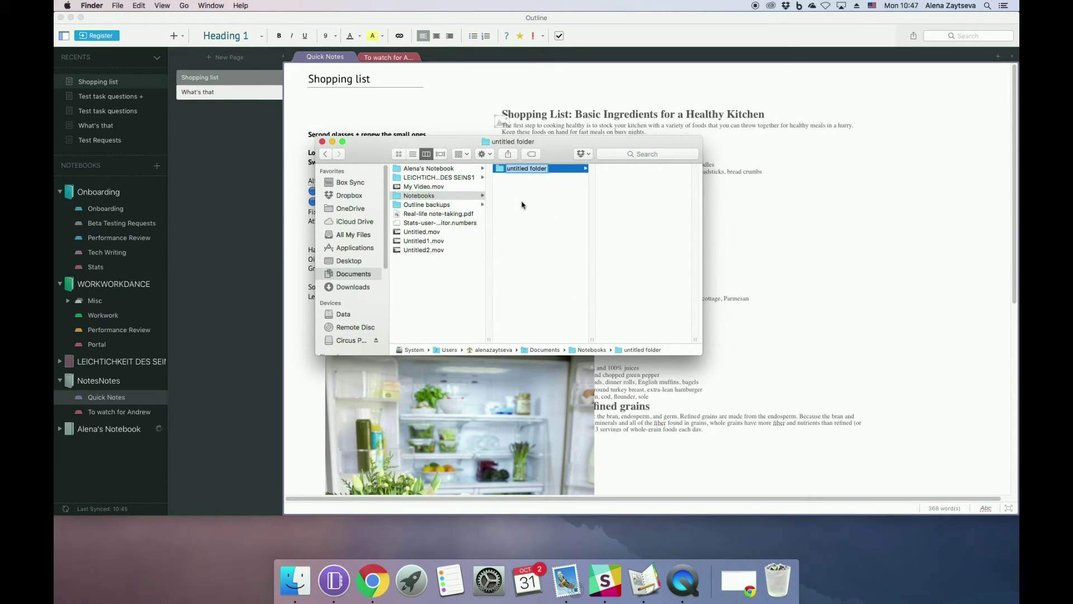
{"action": "type", "text": "Notebook"}
{"action": "left_click", "coordinate": [513, 223]}
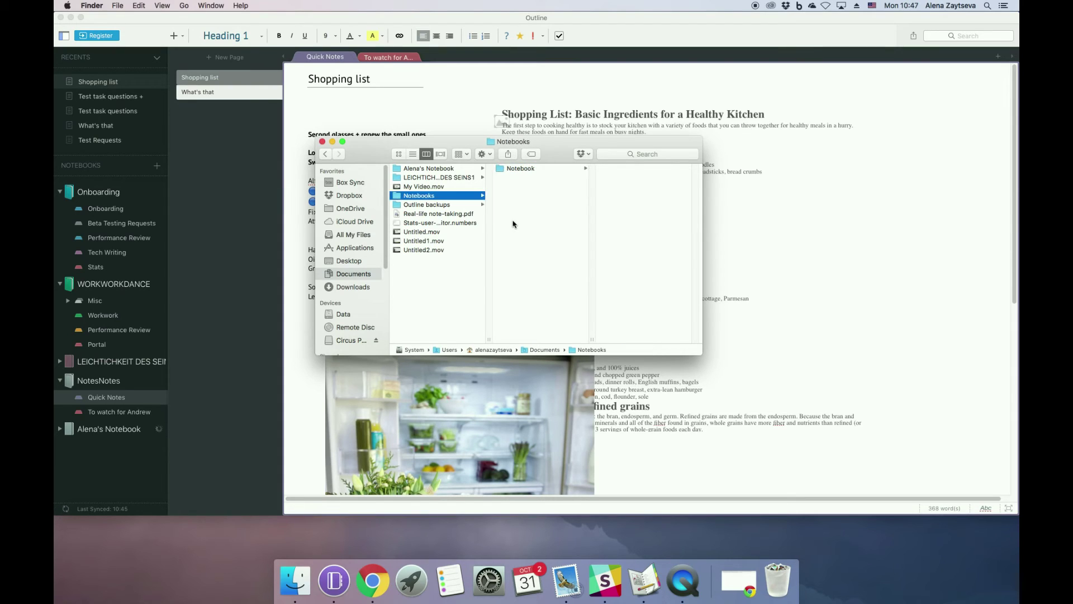
Step: Copy Open Notebook.outdoc and Pages 101-200.outdoc from the personal notebook folder into Notebook
{"action": "left_click", "coordinate": [447, 169]}
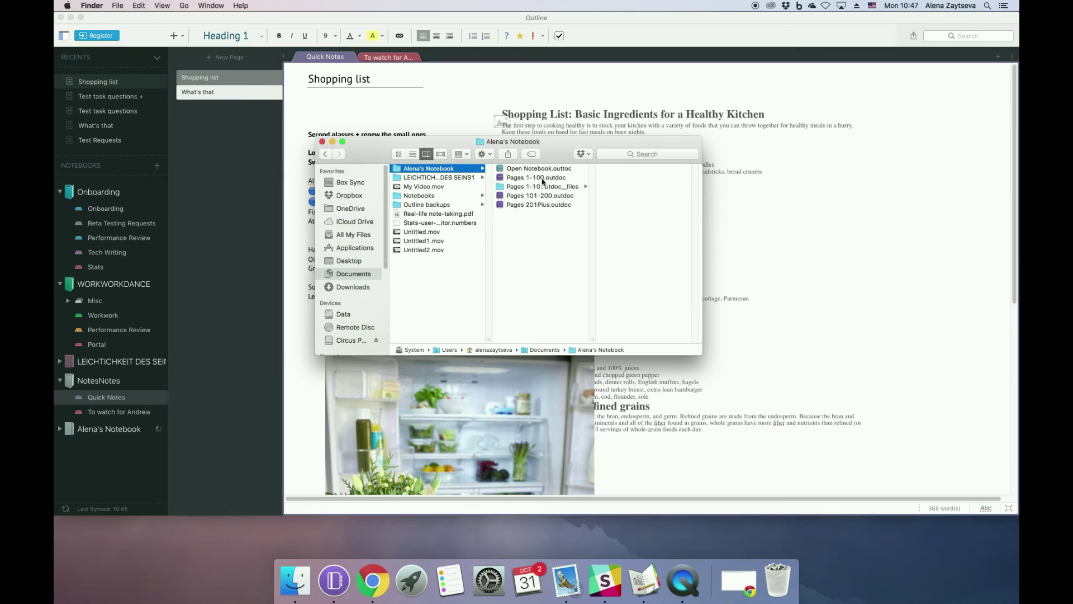
{"action": "right_click", "coordinate": [536, 196]}
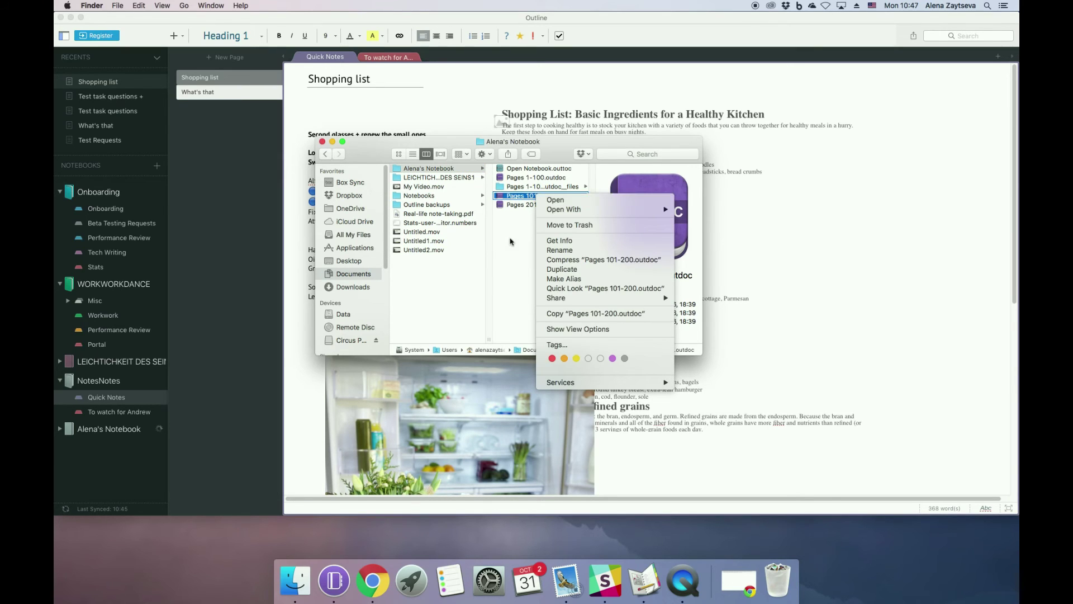
{"action": "left_click", "coordinate": [516, 199]}
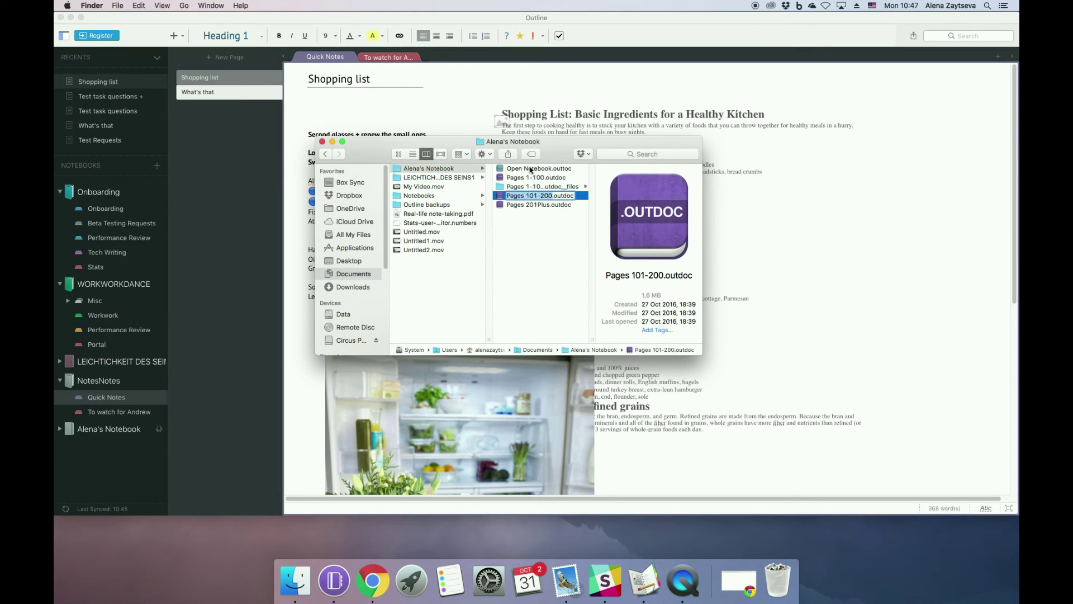
{"action": "left_click", "coordinate": [531, 170], "text": "super"}
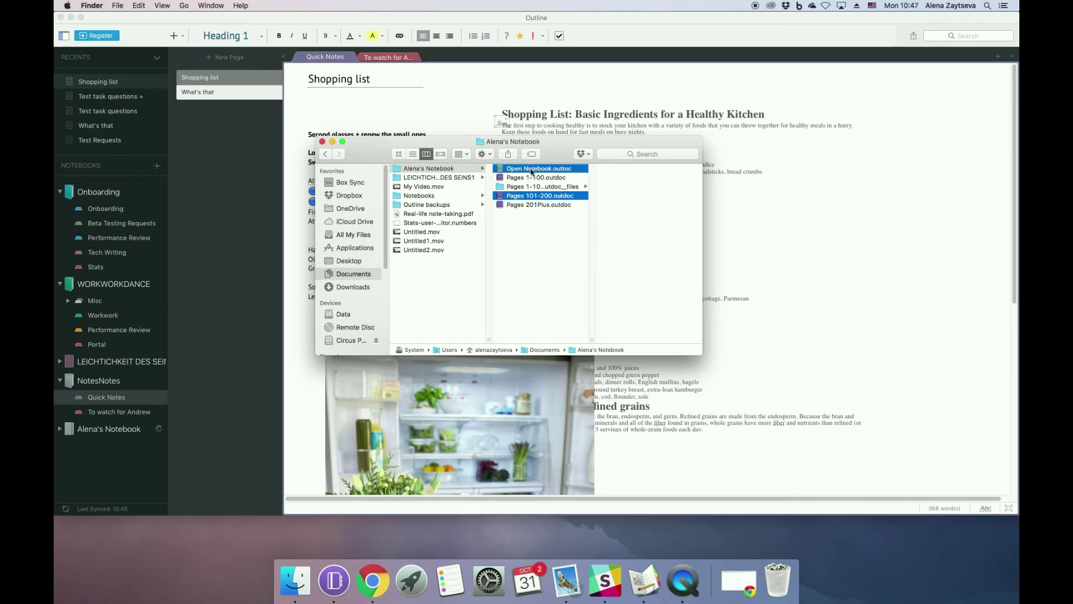
{"action": "right_click", "coordinate": [532, 170]}
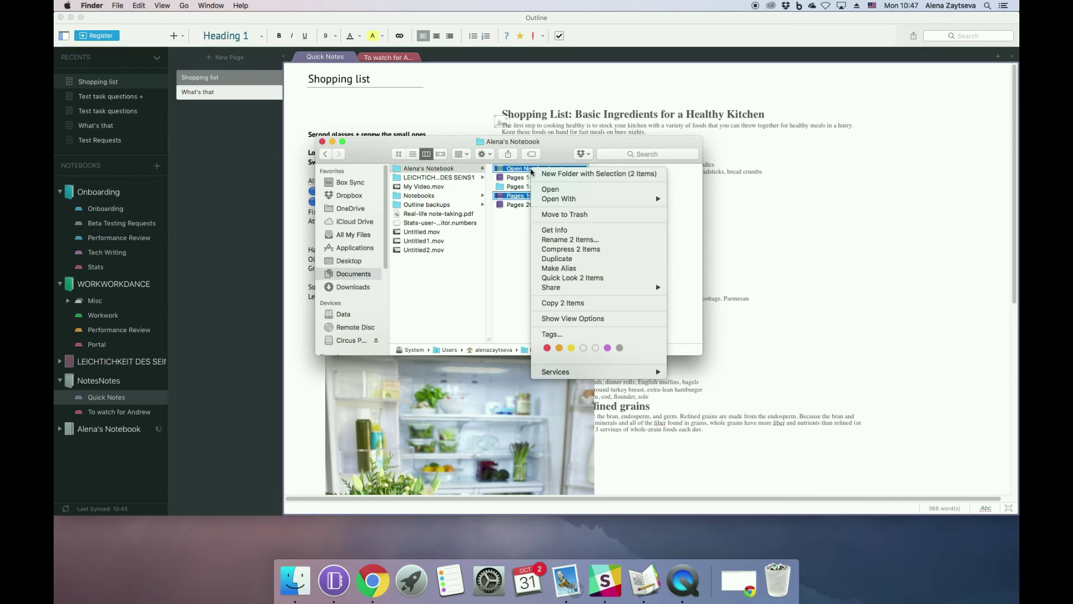
{"action": "left_click", "coordinate": [556, 303]}
{"action": "left_click", "coordinate": [450, 196]}
{"action": "left_click", "coordinate": [525, 171]}
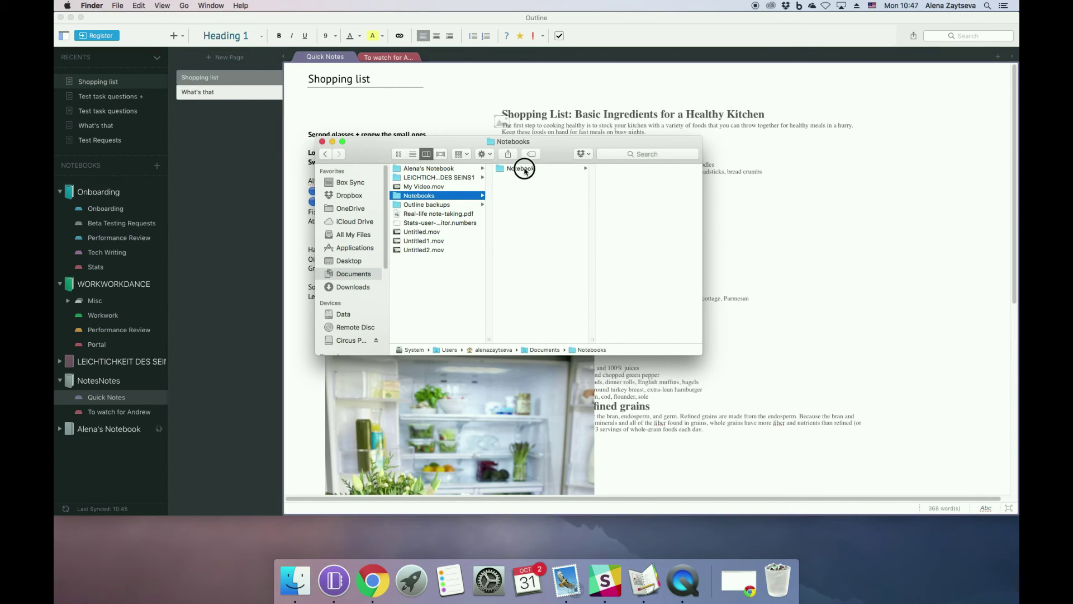
{"action": "right_click", "coordinate": [643, 216]}
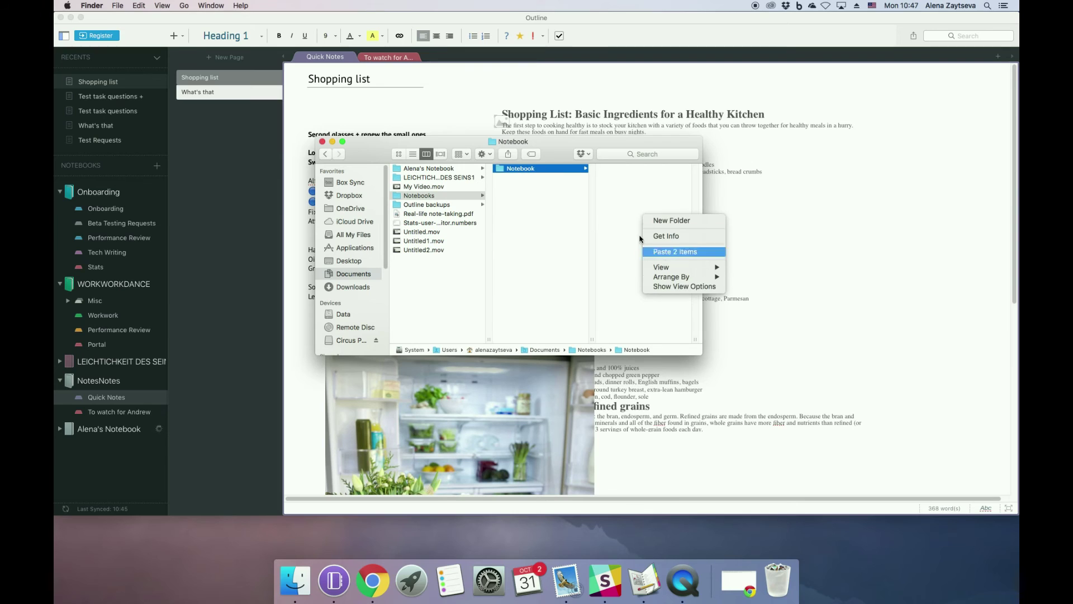
{"action": "left_click", "coordinate": [640, 250]}
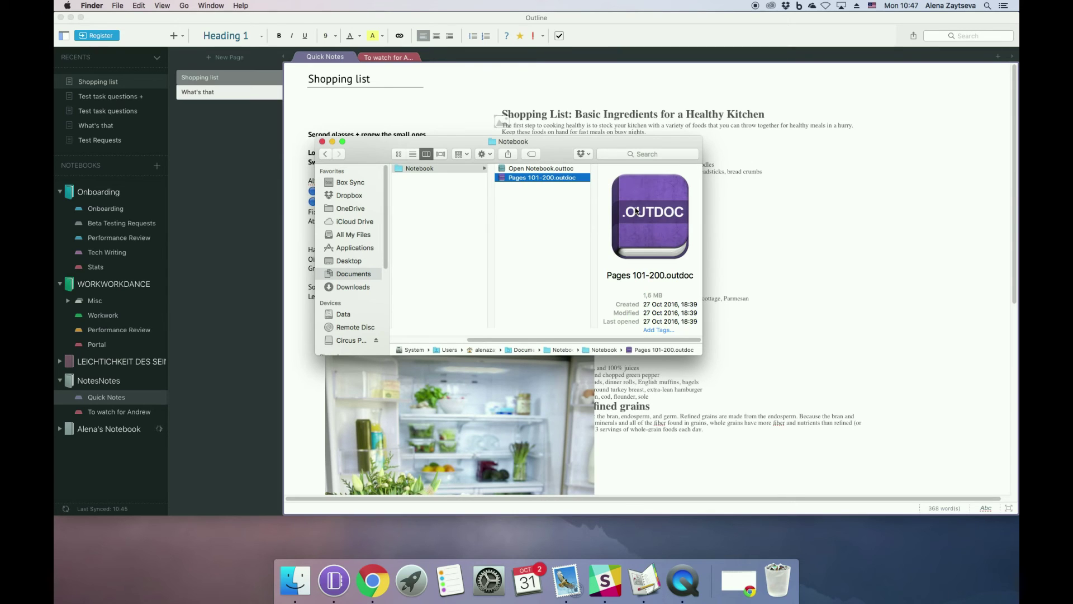
Step: Rename the Pages 101-200 copy to Old pages.outdoc and drag the Notebook folder into Outline's sidebar
{"action": "key", "text": "Return"}
{"action": "type", "text": "Old pag"}
{"action": "left_click", "coordinate": [549, 213]}
{"action": "left_click", "coordinate": [436, 201]}
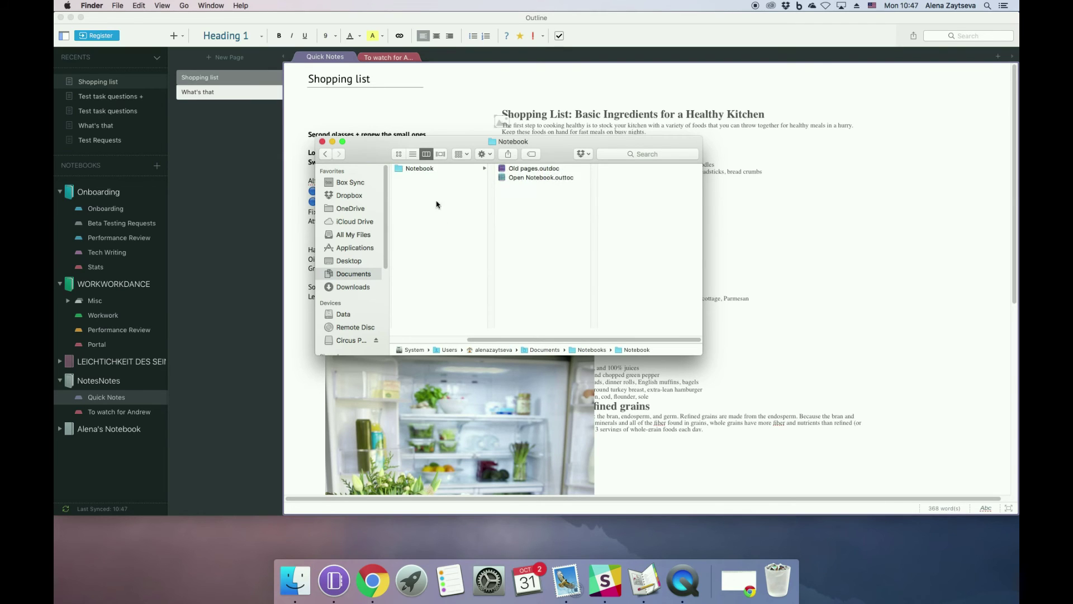
{"action": "left_click", "coordinate": [522, 196]}
{"action": "left_click", "coordinate": [517, 169]}
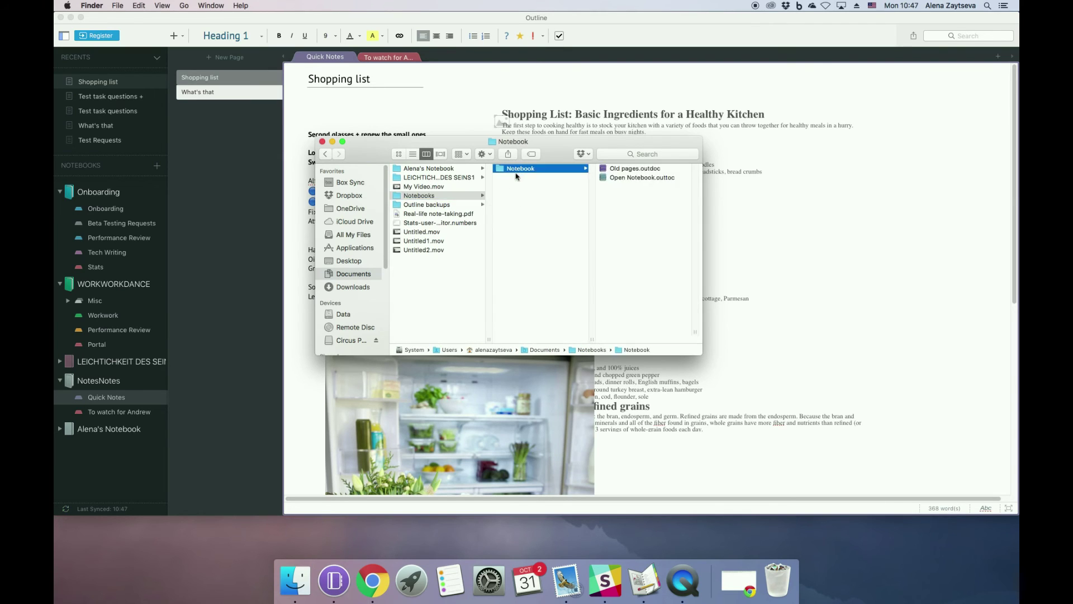
{"action": "left_click_drag", "start_coordinate": [517, 172], "coordinate": [98, 472]}
Step: In Outline, browse the imported pages in Notebook's Old pages section, ending on 'Viene il giorno'
{"action": "left_click", "coordinate": [99, 472]}
{"action": "left_click", "coordinate": [99, 450]}
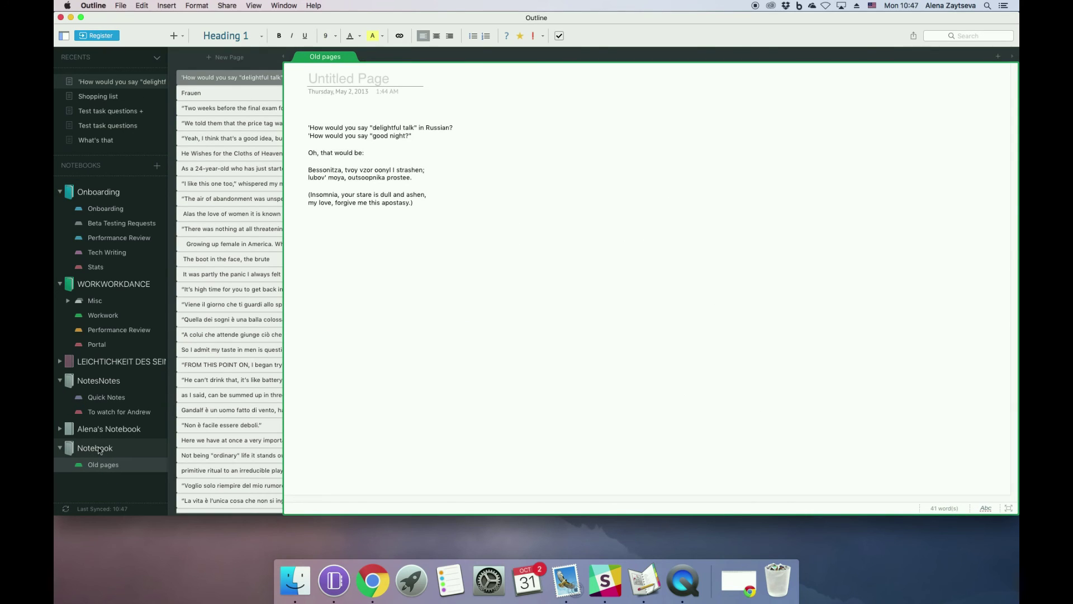
{"action": "left_click", "coordinate": [209, 334]}
{"action": "left_click", "coordinate": [211, 320]}
{"action": "left_click", "coordinate": [213, 305]}
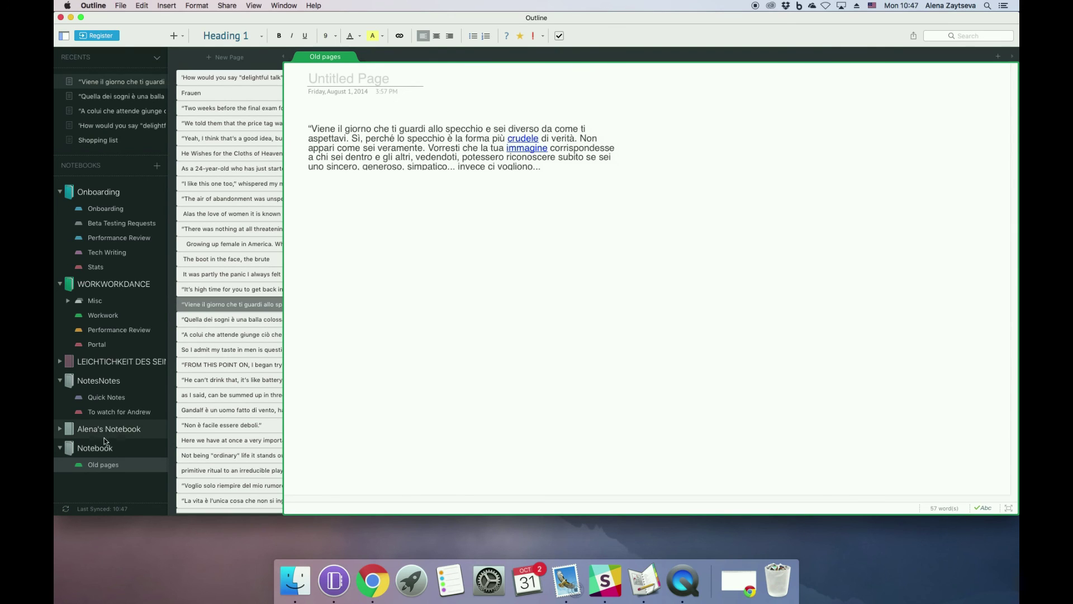
Step: Try dragging the Quick Notes section from NotesNotes toward the Notebook notebook
{"action": "left_click", "coordinate": [99, 399]}
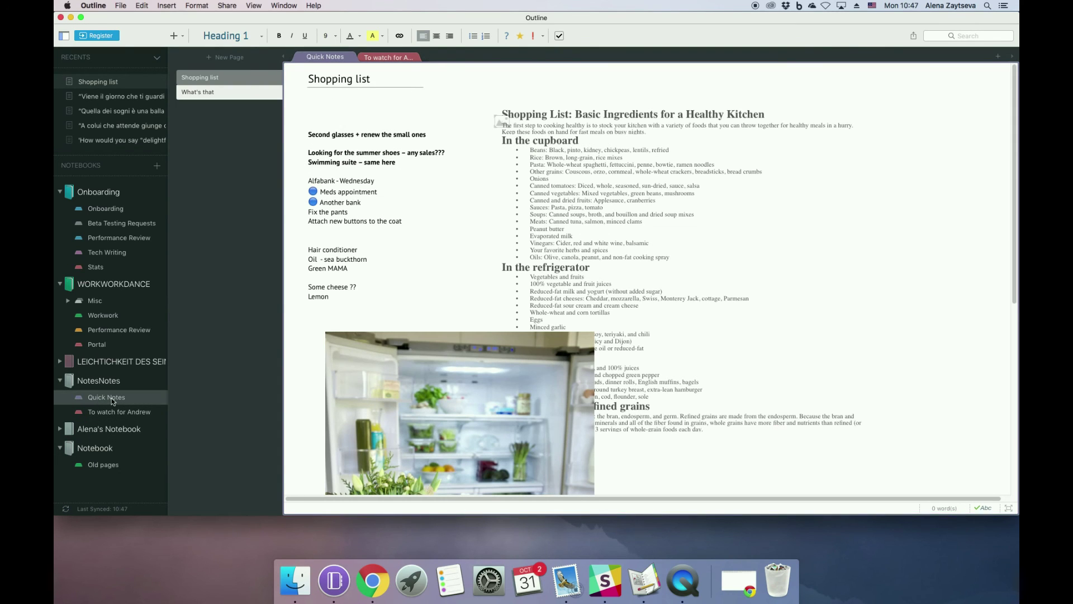
{"action": "left_click_drag", "start_coordinate": [100, 398], "coordinate": [107, 477]}
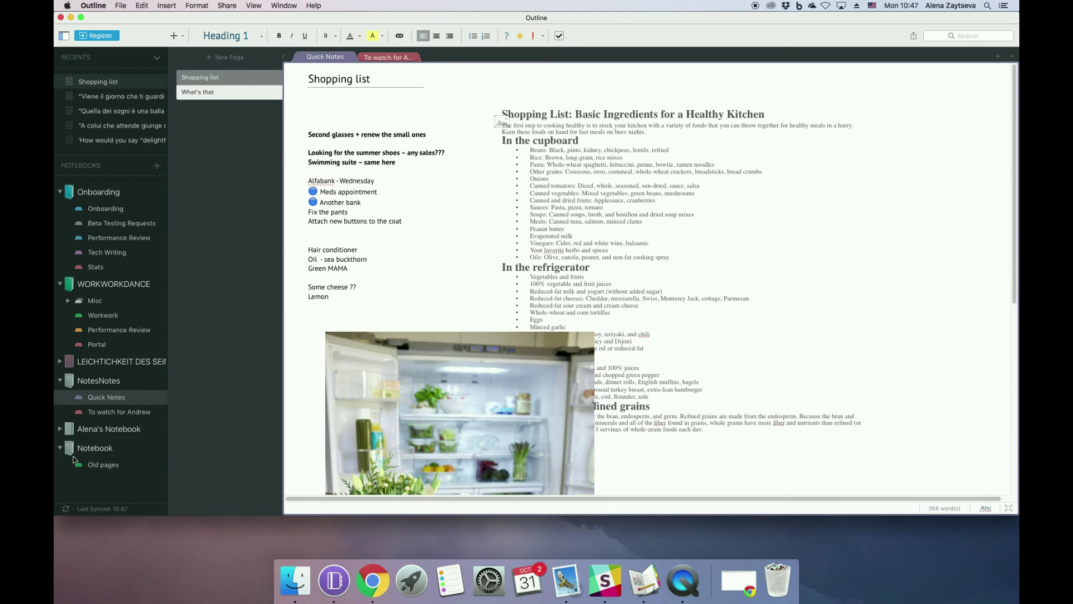
{"action": "left_click", "coordinate": [89, 448]}
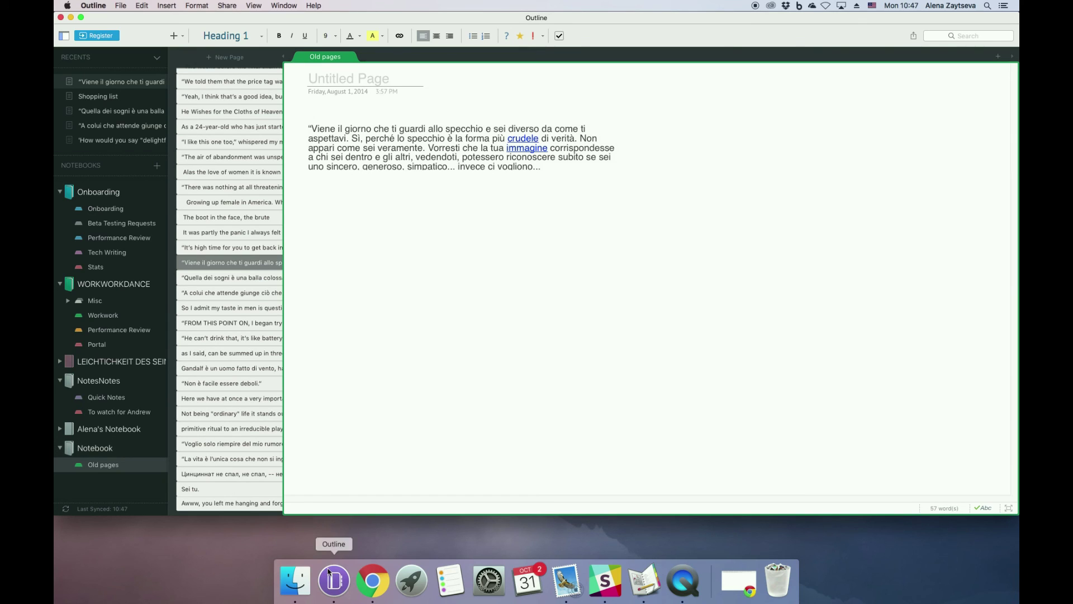
Step: Bring up the NotesNotes notebook's options, then dismiss them
{"action": "left_click", "coordinate": [95, 383]}
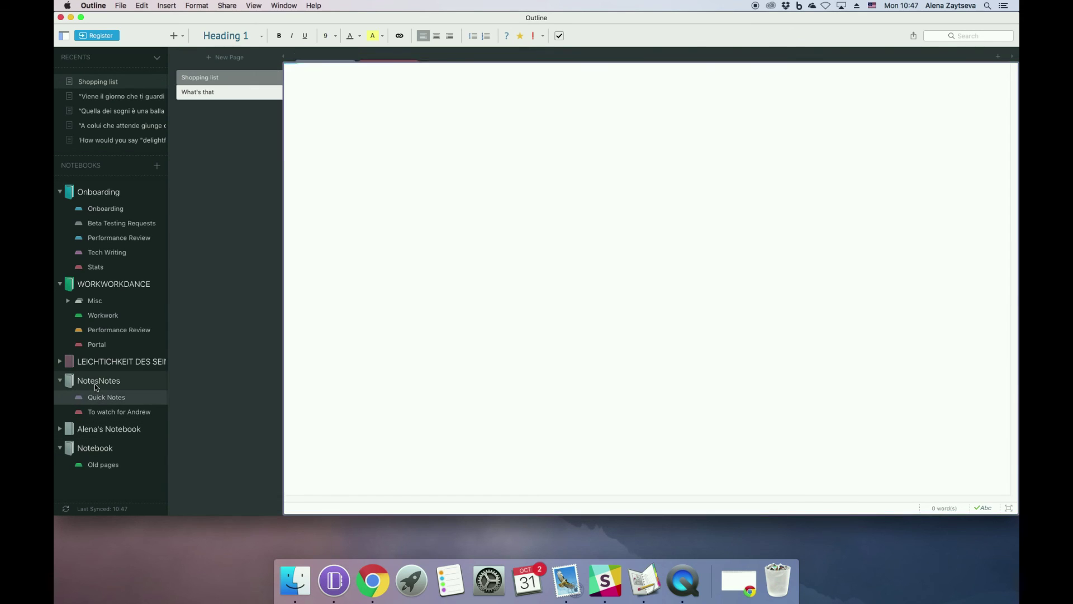
{"action": "right_click", "coordinate": [111, 386]}
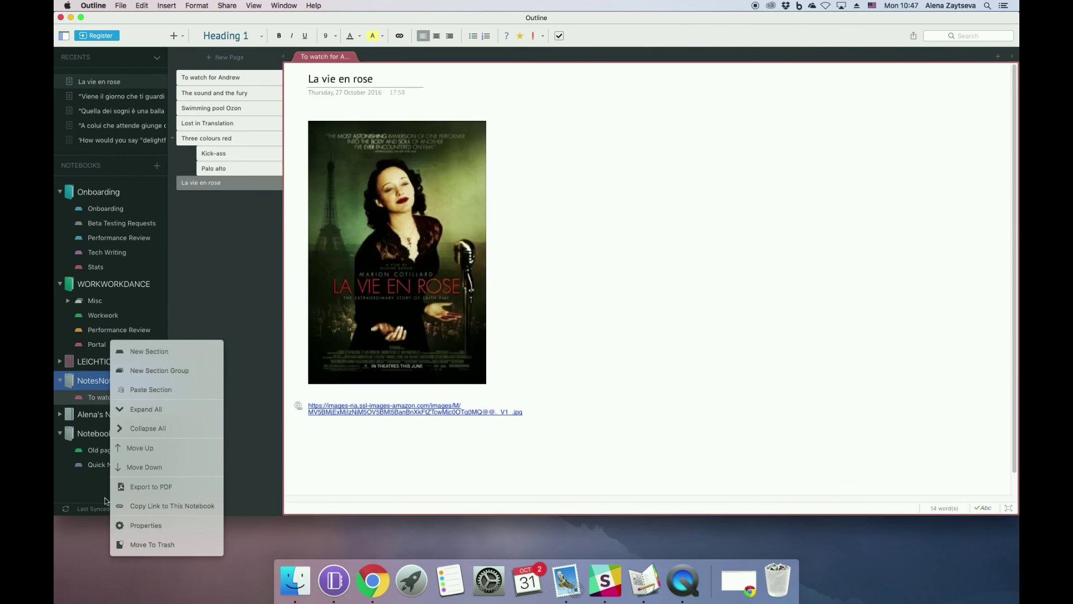
{"action": "left_click", "coordinate": [88, 482]}
Step: Check Notebook's Old pages and Quick Notes sections, then NotesNotes' remaining to-watch section
{"action": "left_click", "coordinate": [102, 454]}
{"action": "left_click", "coordinate": [102, 465]}
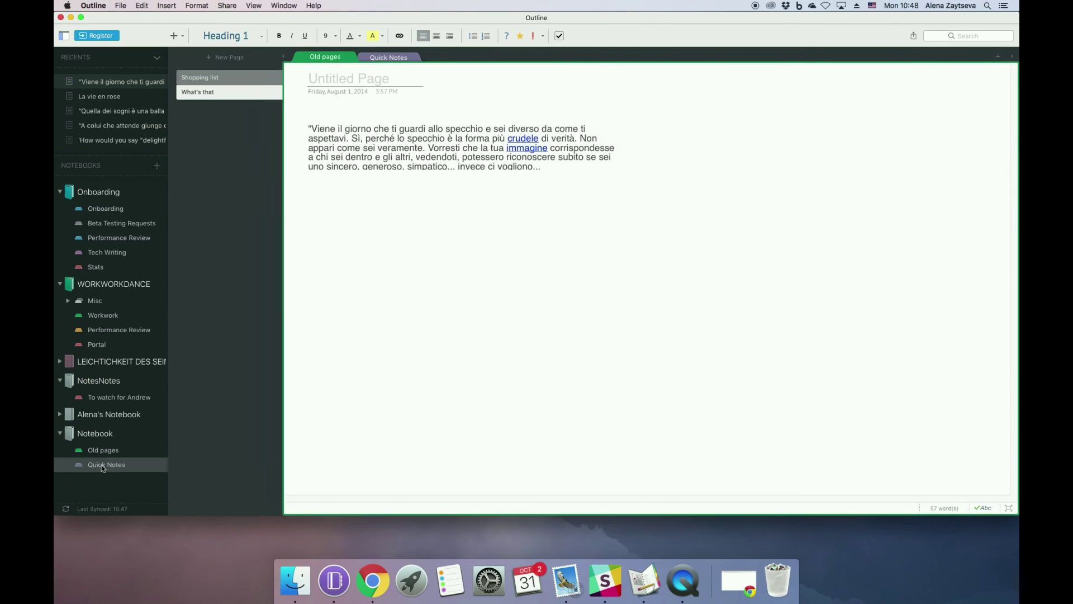
{"action": "left_click", "coordinate": [106, 451]}
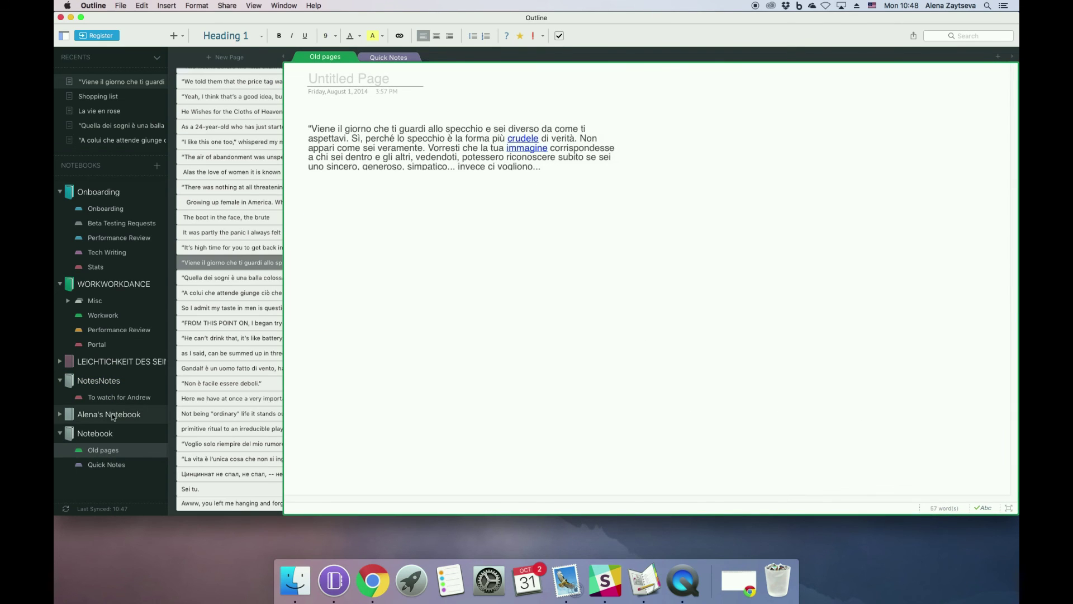
{"action": "left_click", "coordinate": [107, 385]}
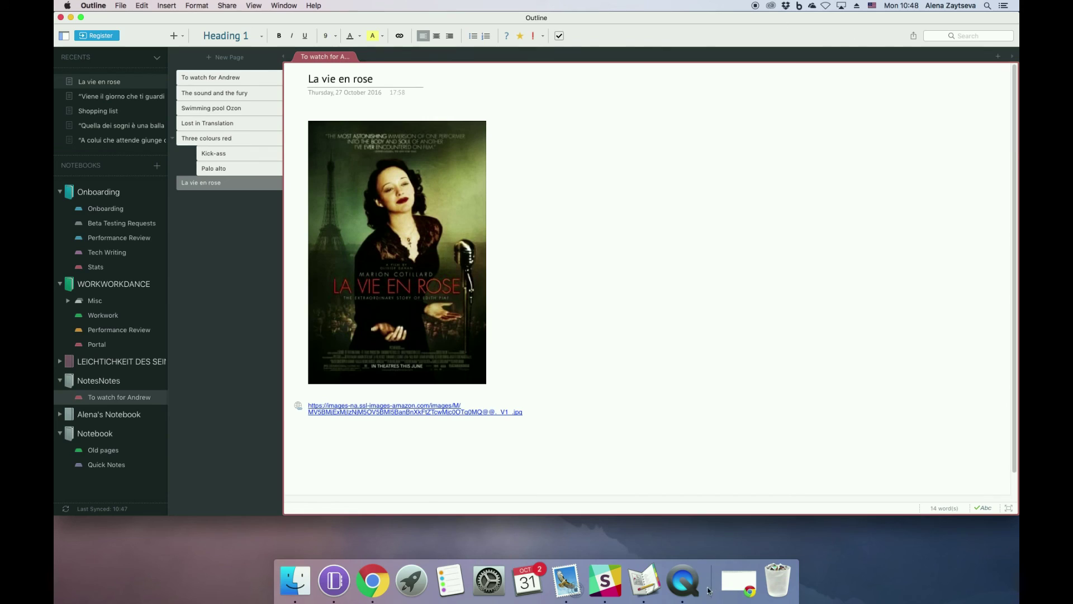